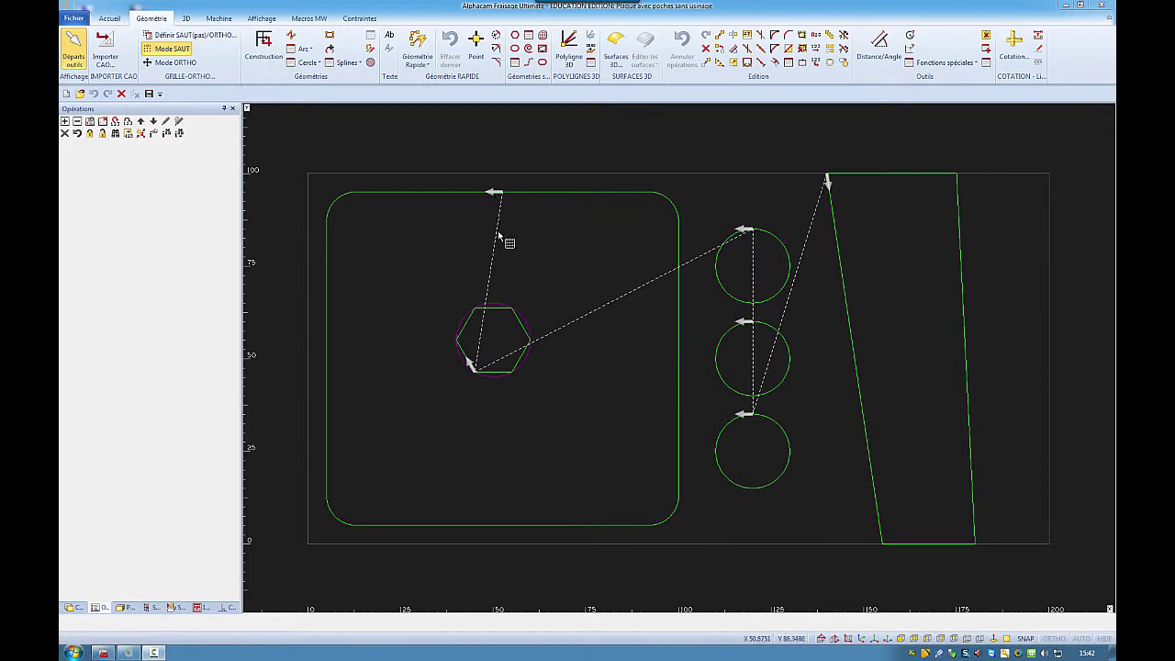
Set the tool direction to CCW on the interior side for the large rounded square, the circles and the slanted quadrilateral.
left_click(220, 19)
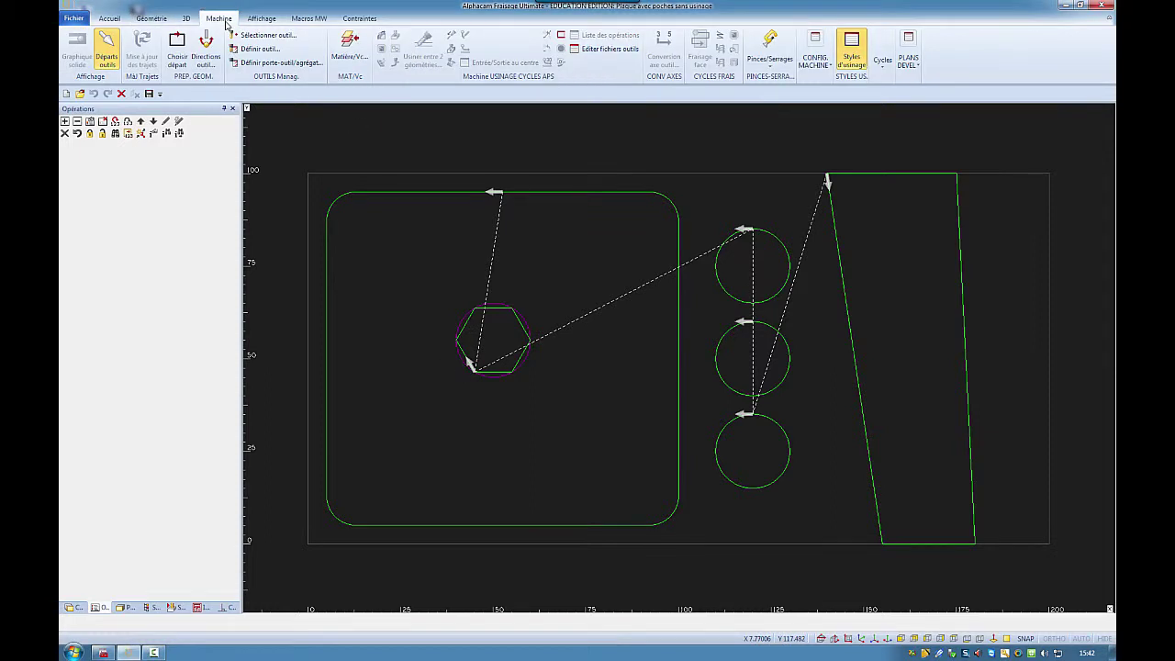
left_click(201, 64)
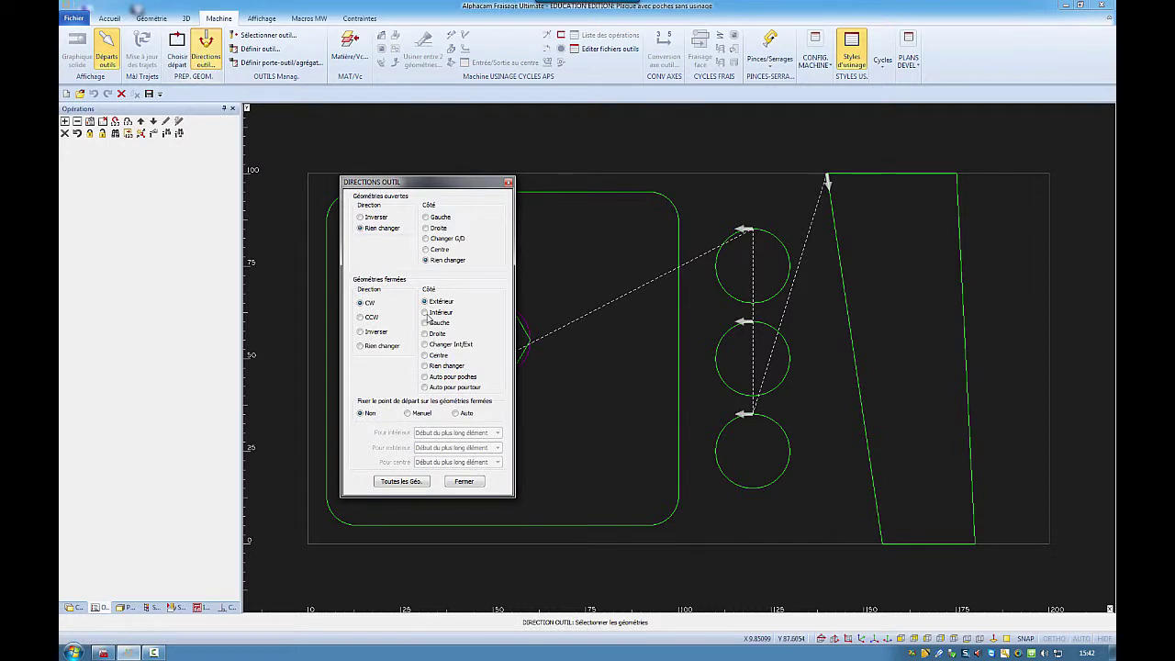
left_click(425, 312)
left_click(361, 318)
left_click_drag(442, 182, 245, 191)
left_click(411, 191)
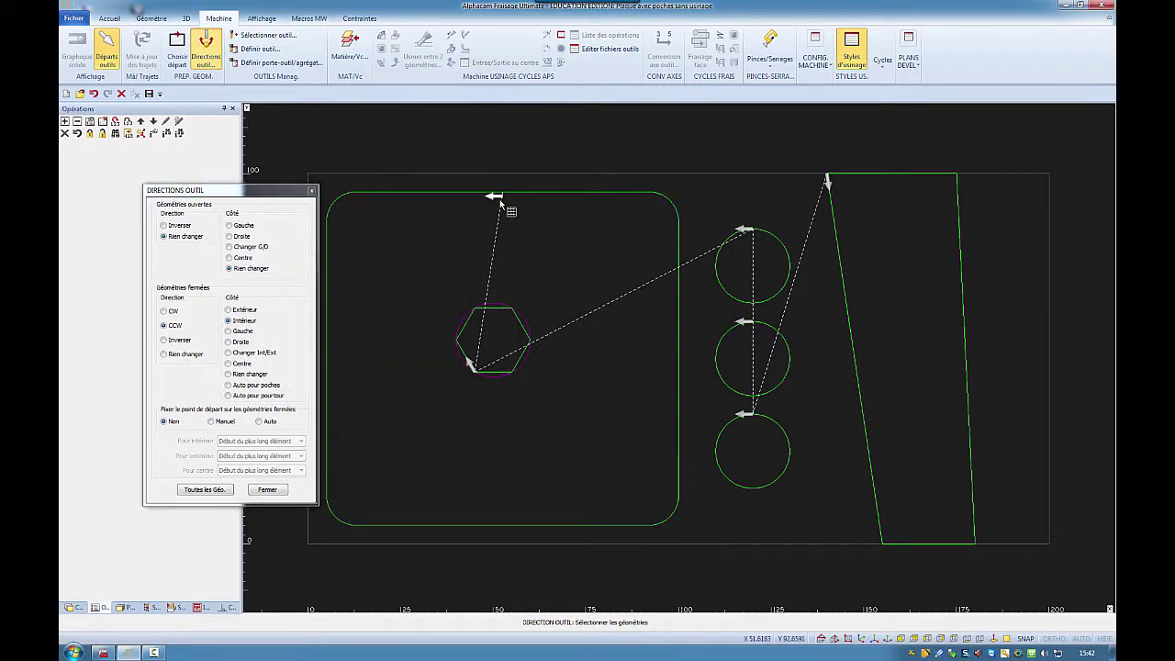
left_click(773, 235)
left_click(776, 421)
left_click(849, 312)
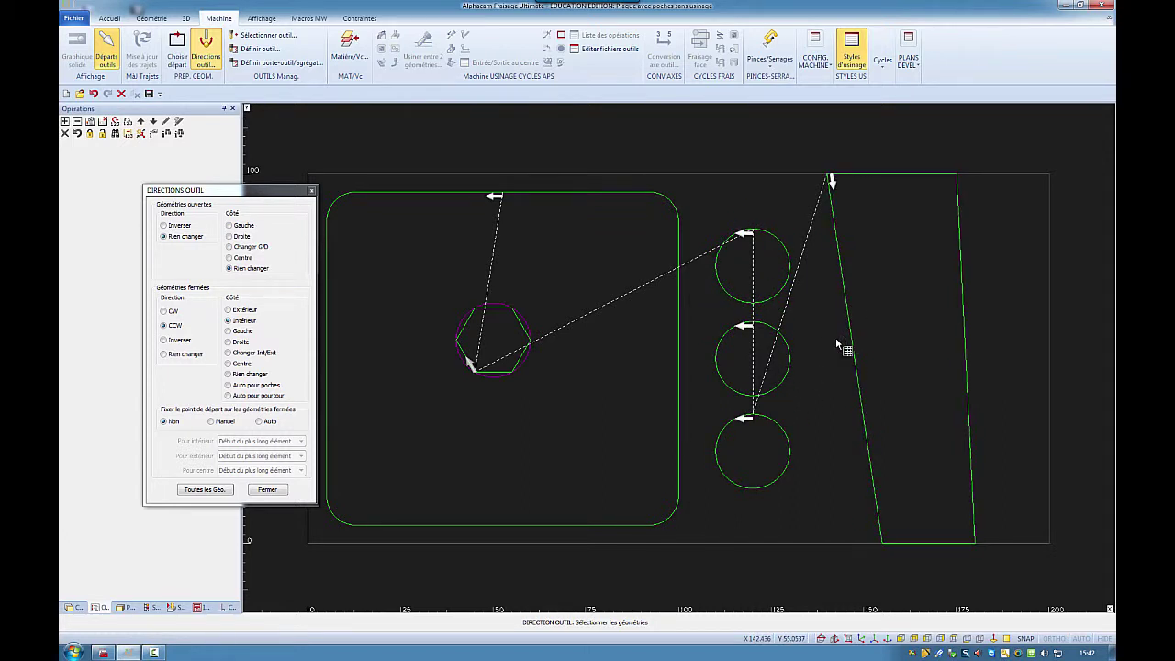
Set the tool direction to CW on the exterior side for the hexagon, and finish assigning tool directions.
left_click(229, 310)
left_click(170, 313)
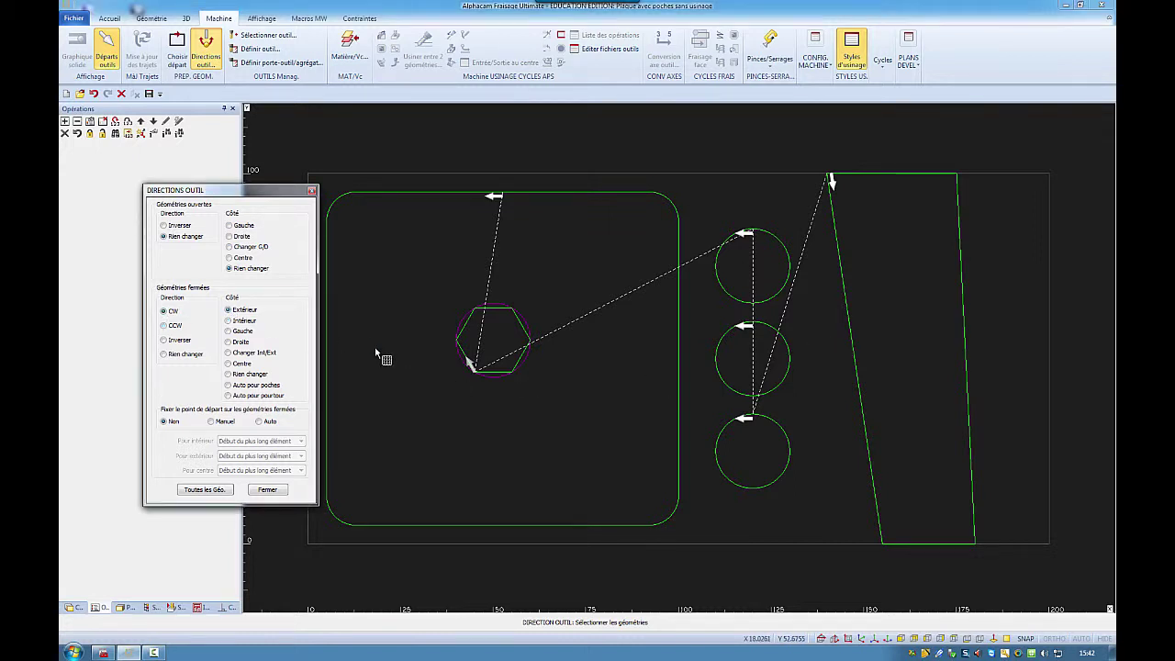
left_click(464, 327)
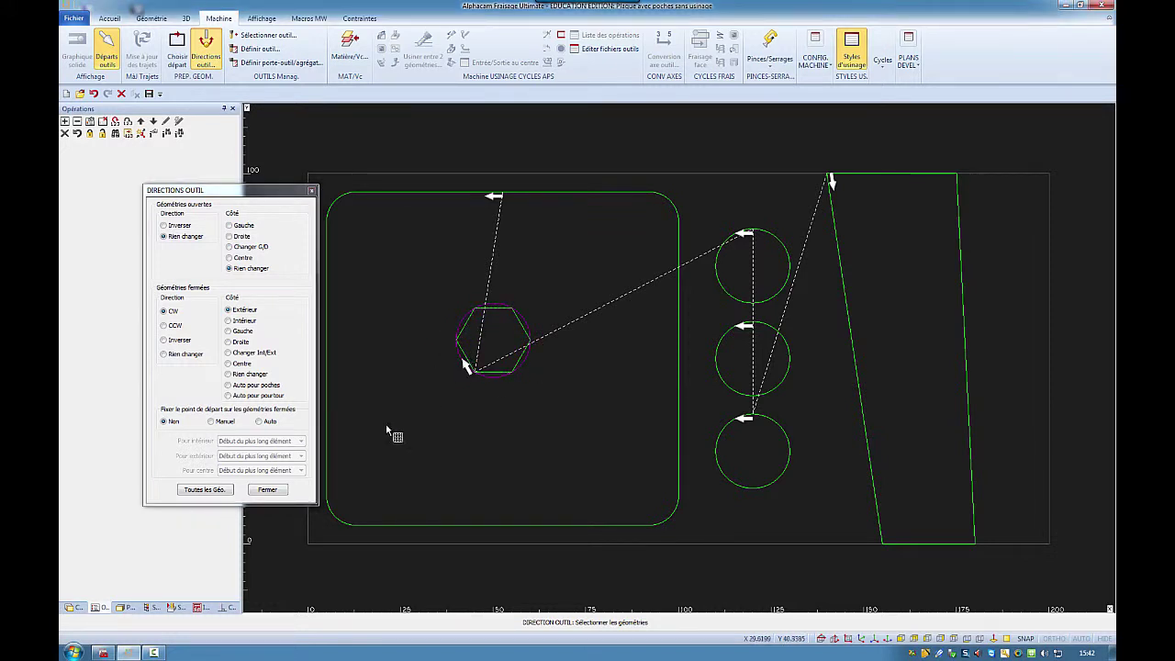
left_click(267, 491)
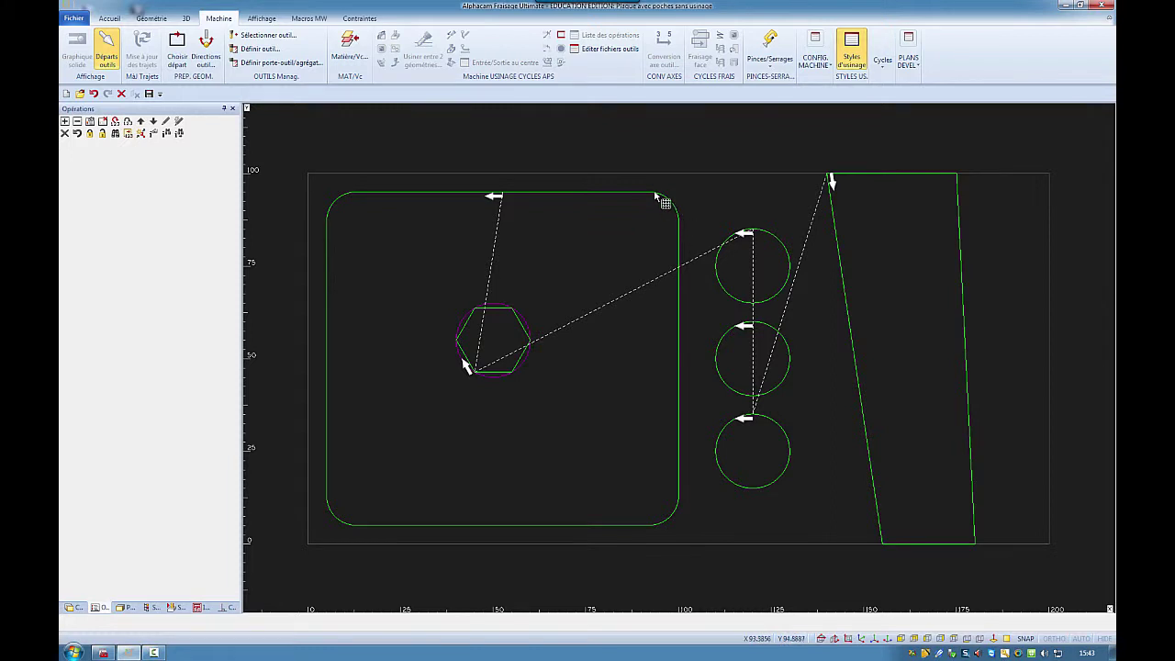
Measure the corner radius of the large rounded square.
left_click(152, 18)
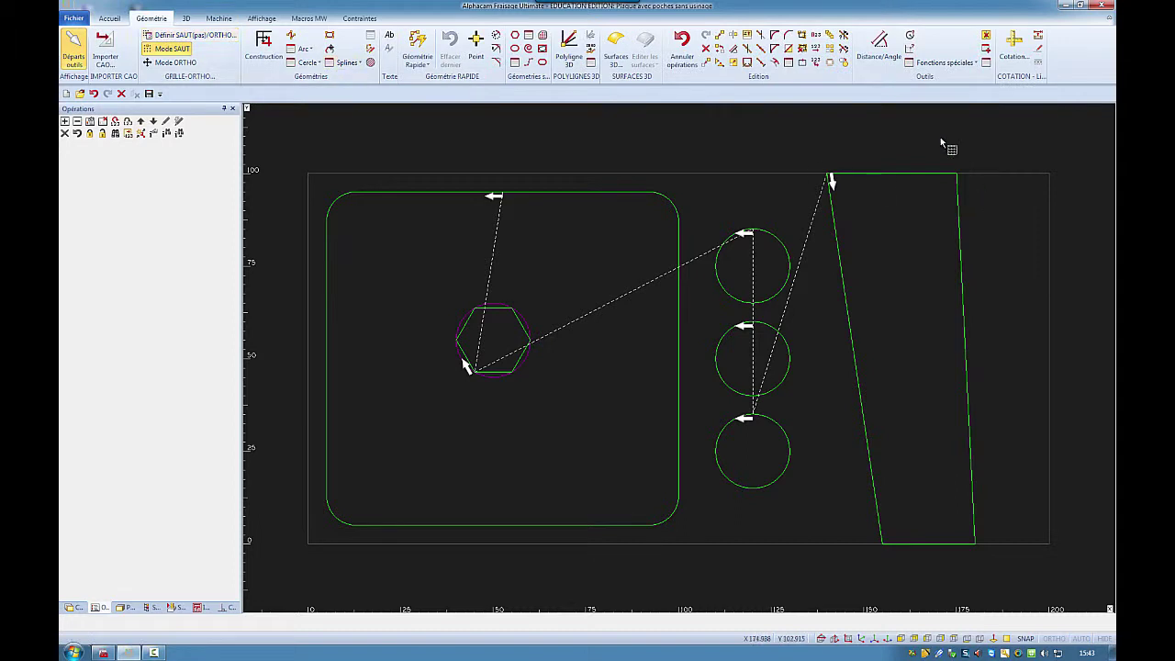
left_click(910, 38)
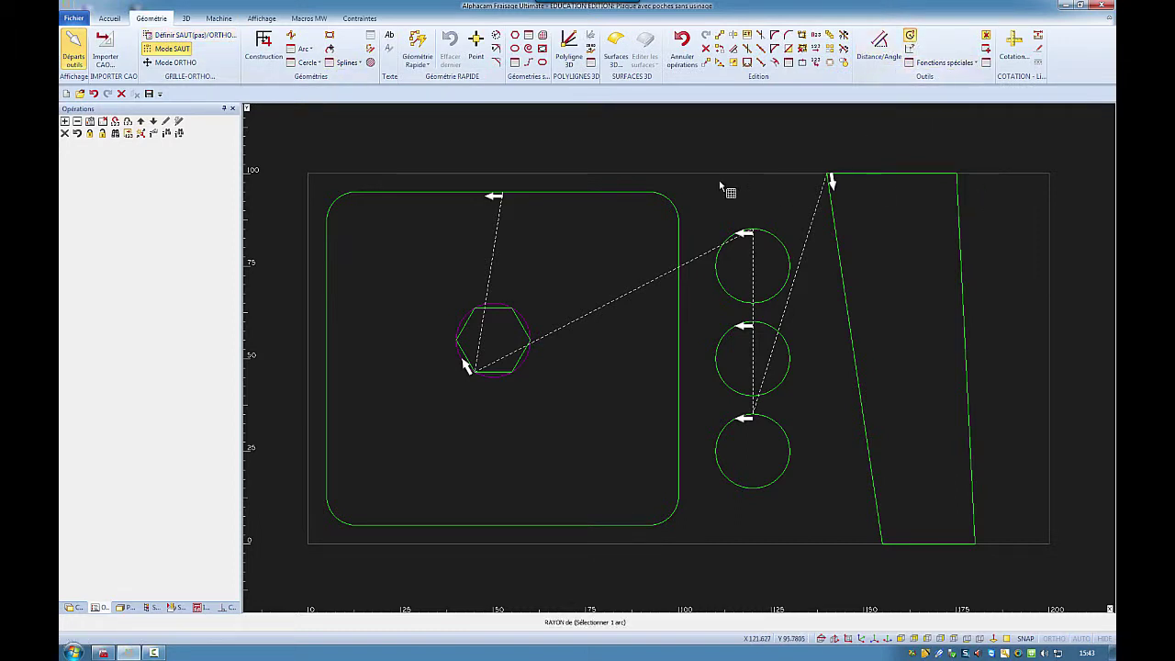
left_click(670, 201)
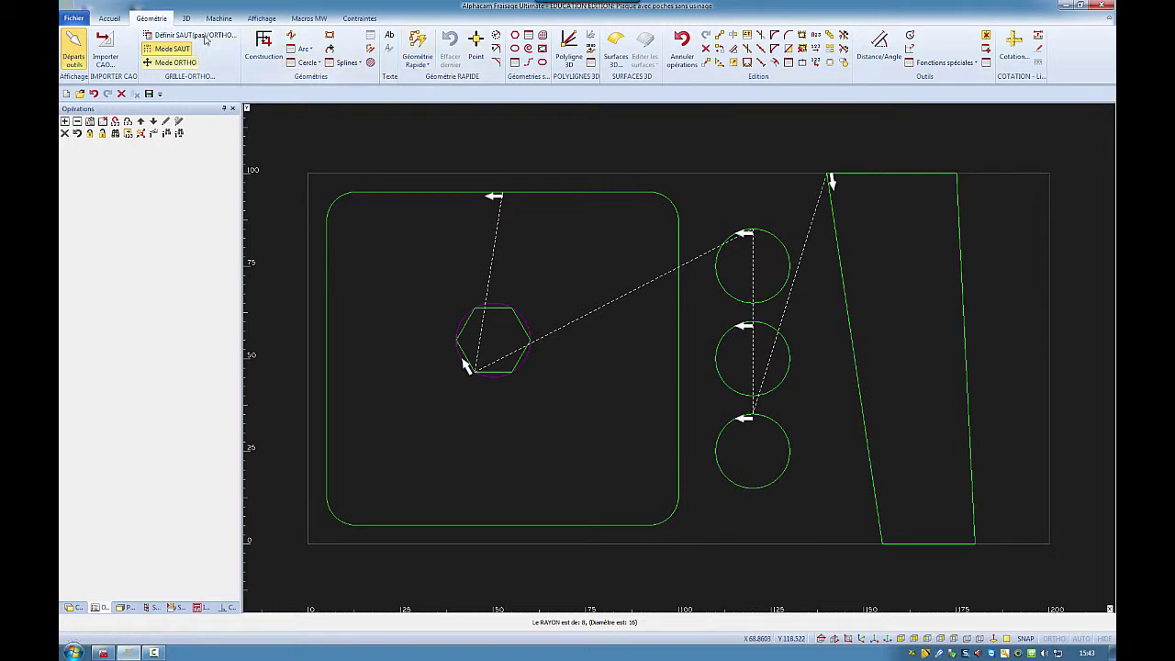
Select the tool Fraise MD dia 14.00 from the Fraises en bout MD library folder.
left_click(213, 20)
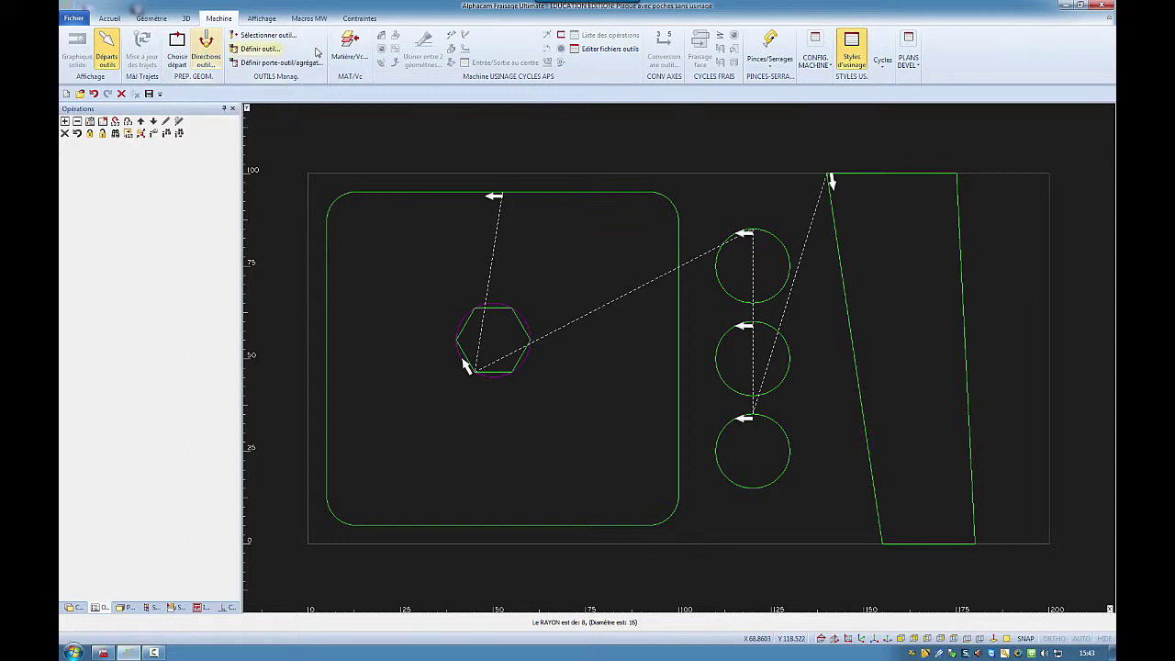
left_click(269, 36)
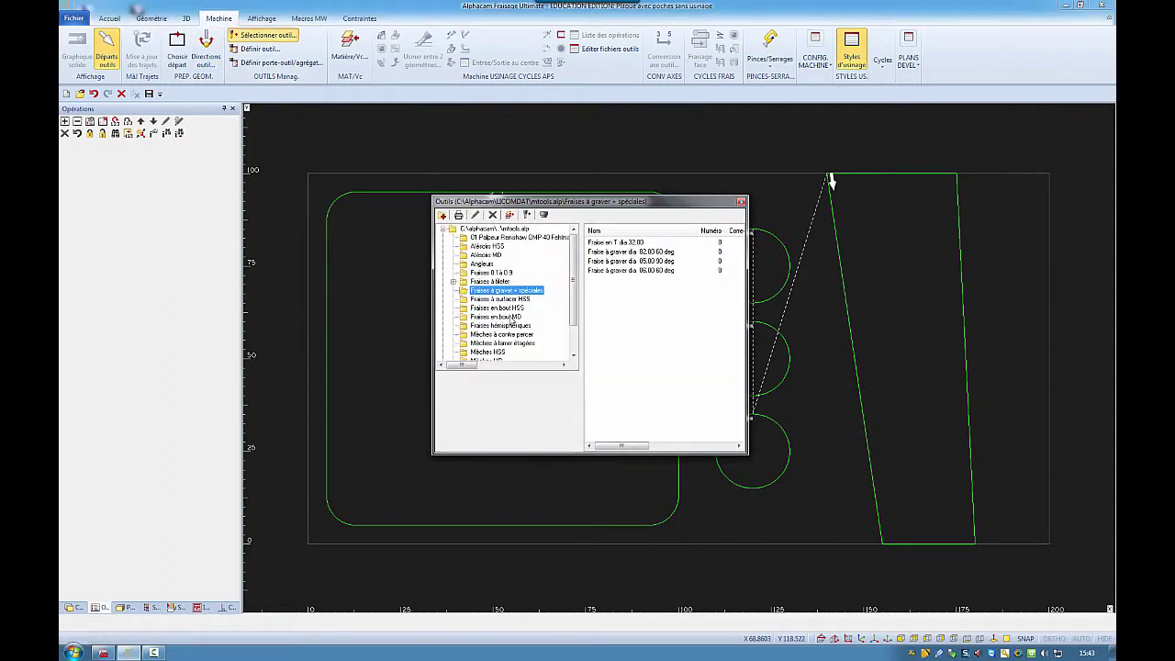
left_click(514, 317)
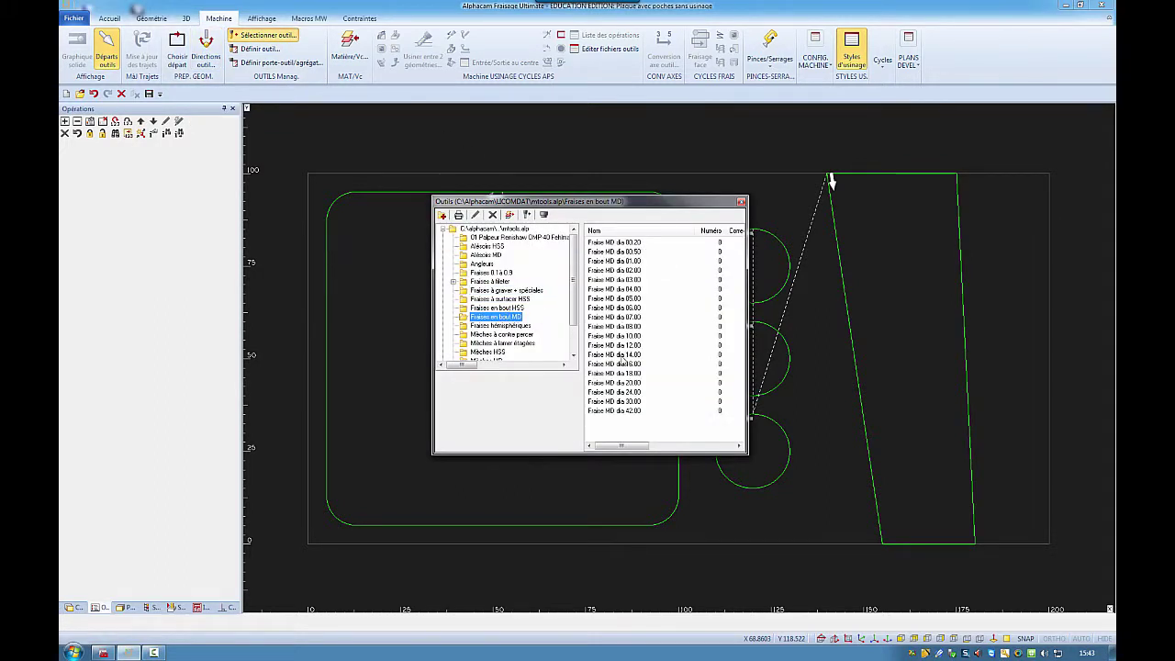
double_click(622, 362)
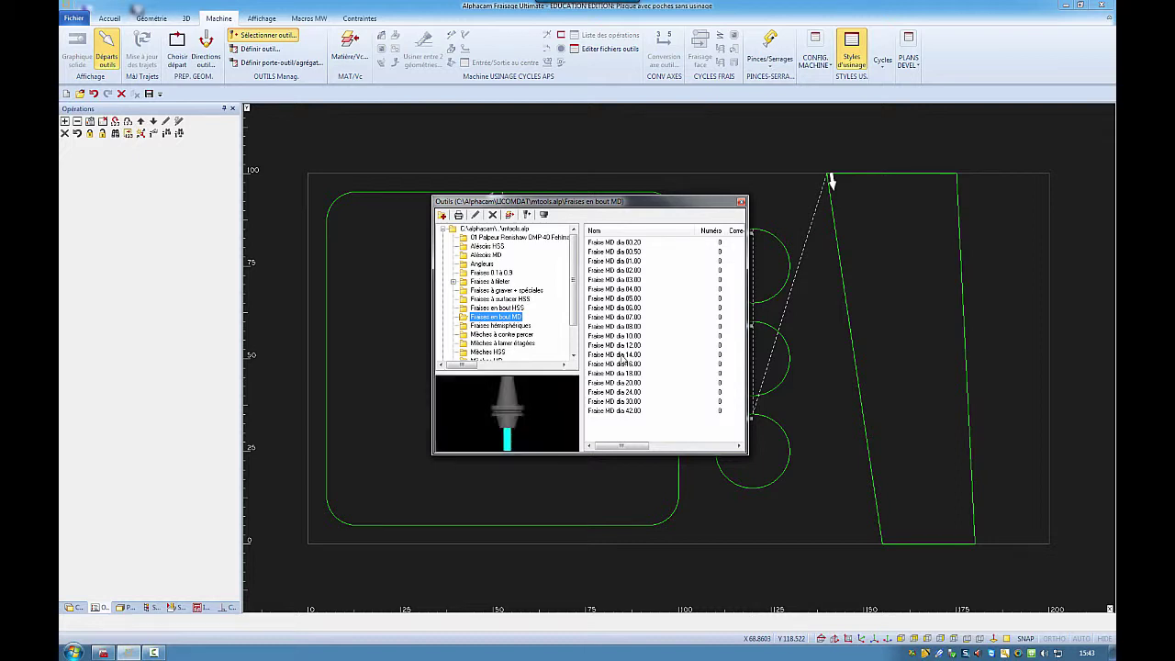
left_click(623, 361)
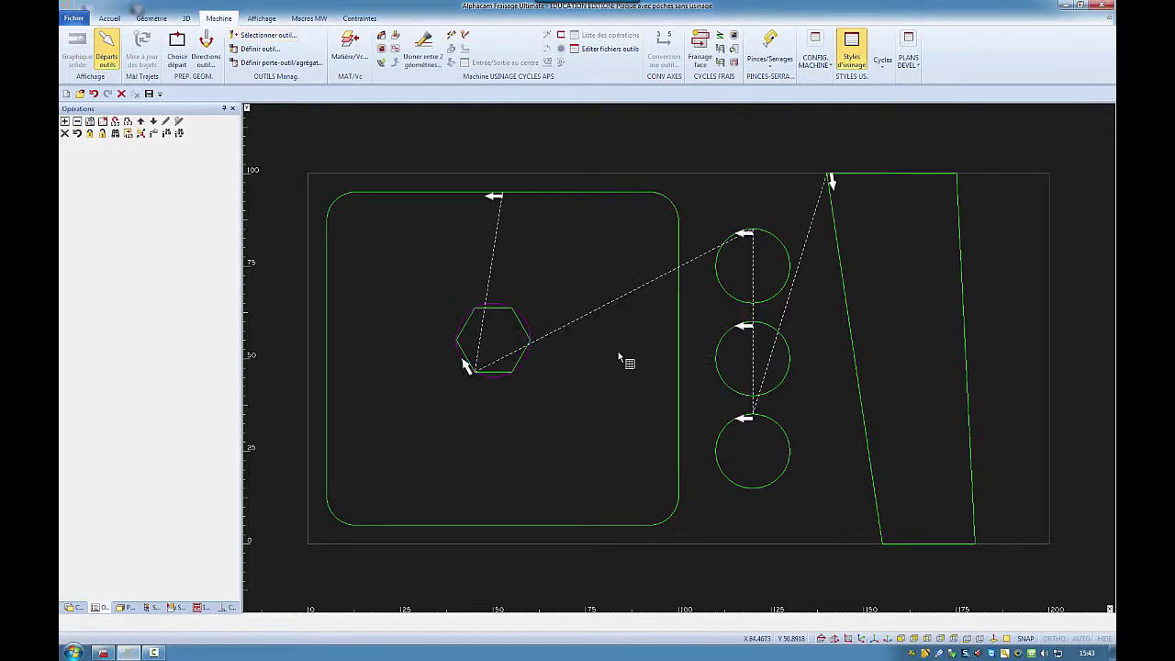
Set the material cutting speed to Vc 280m/min.
left_click(353, 59)
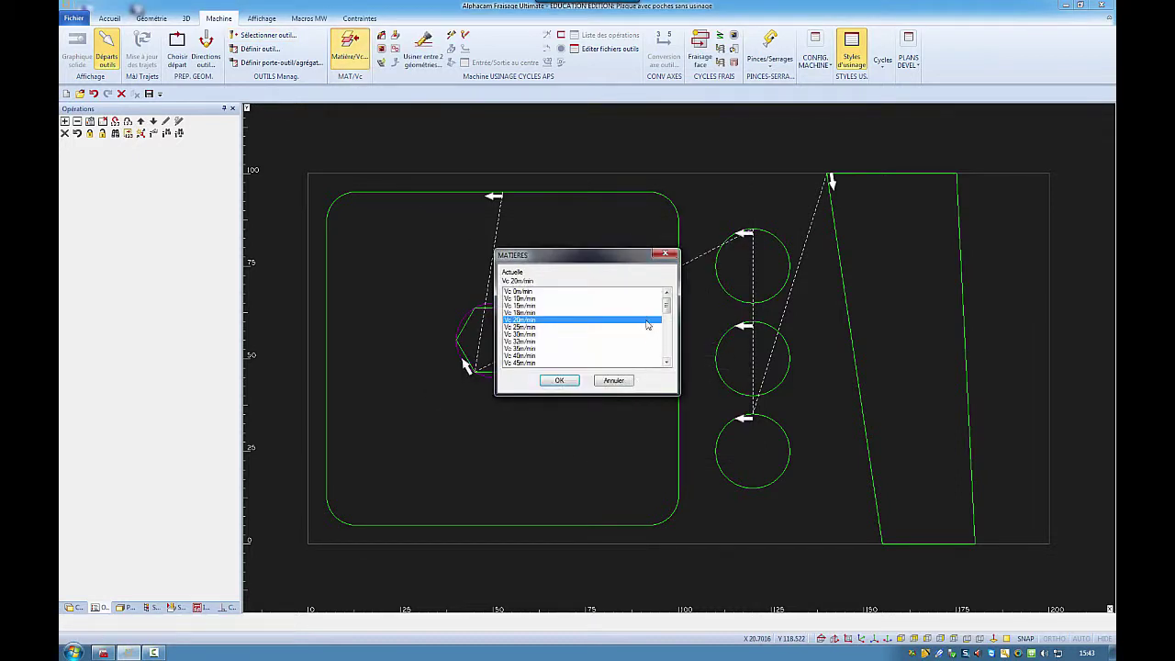
left_click_drag(651, 321, 666, 347)
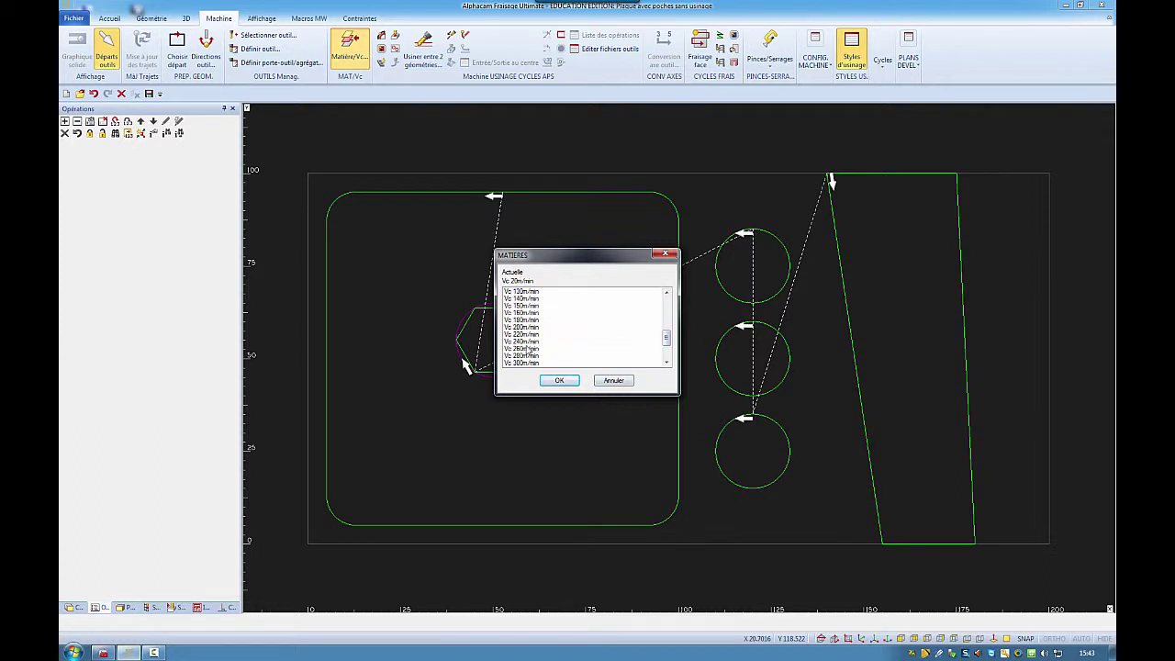
double_click(521, 353)
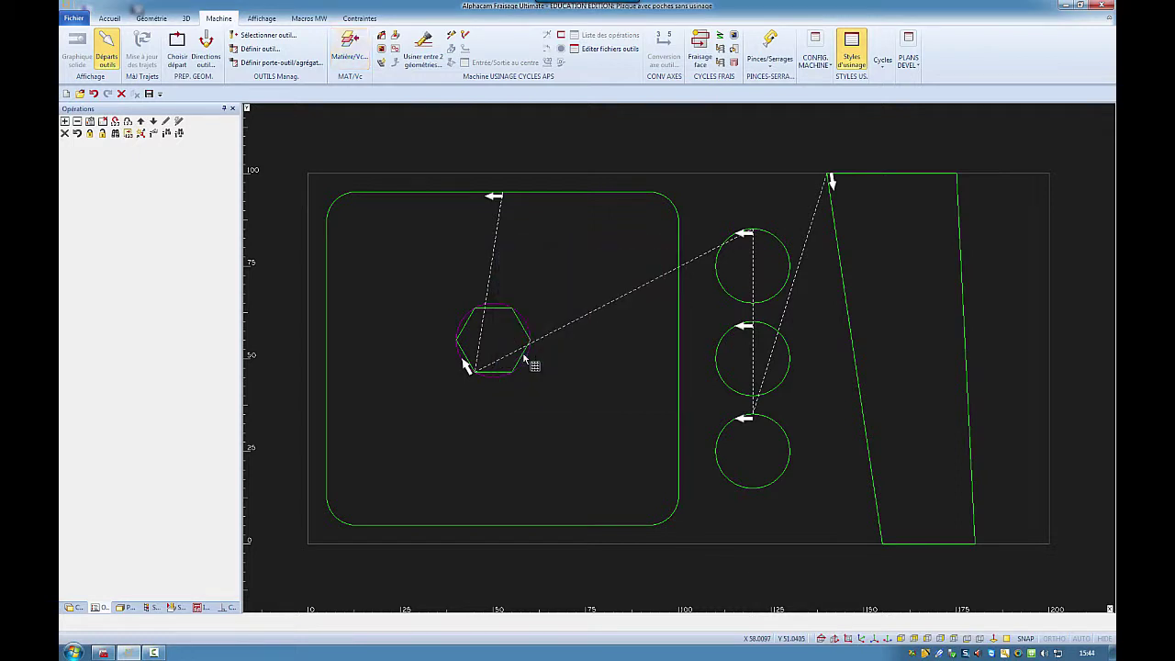
Set up a contour pocket on selected geometries with vertical sides, an interior start and a cutting depth of -5.
left_click(382, 50)
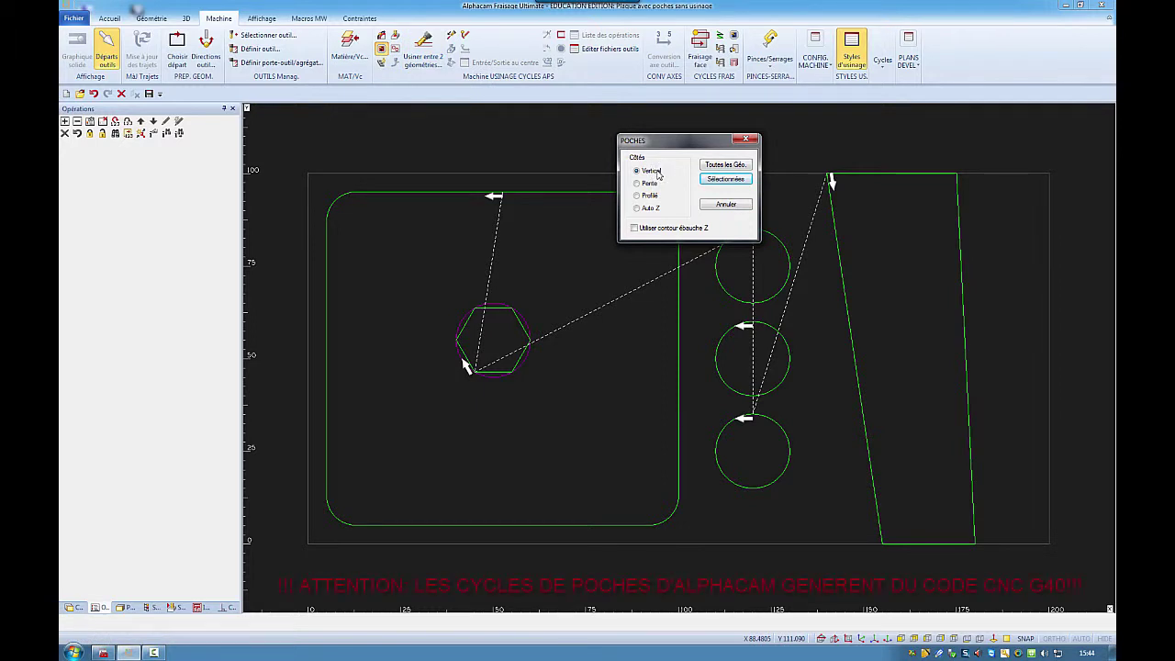
left_click(715, 179)
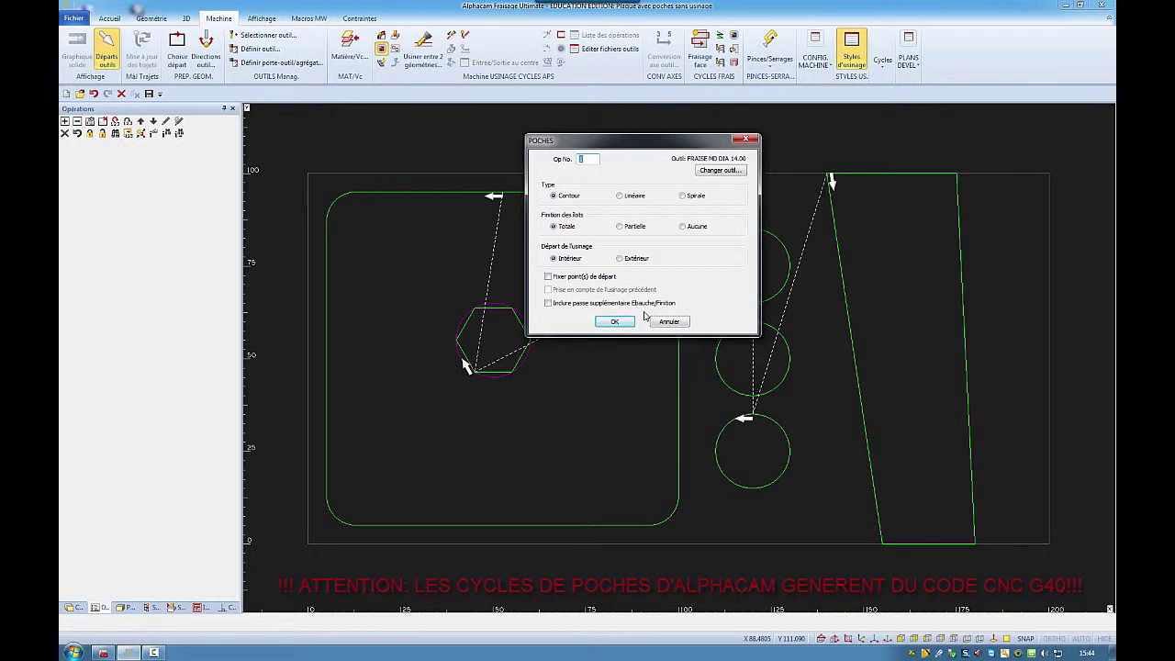
left_click(611, 323)
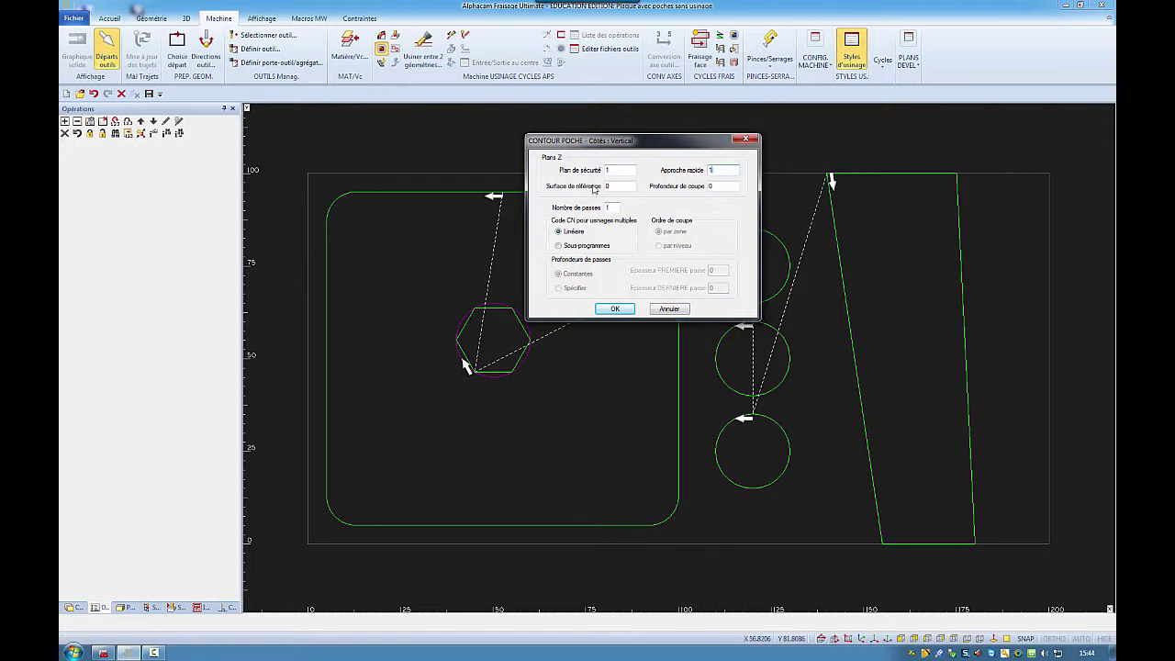
key("Tab")
key("Tab")
left_click(615, 309)
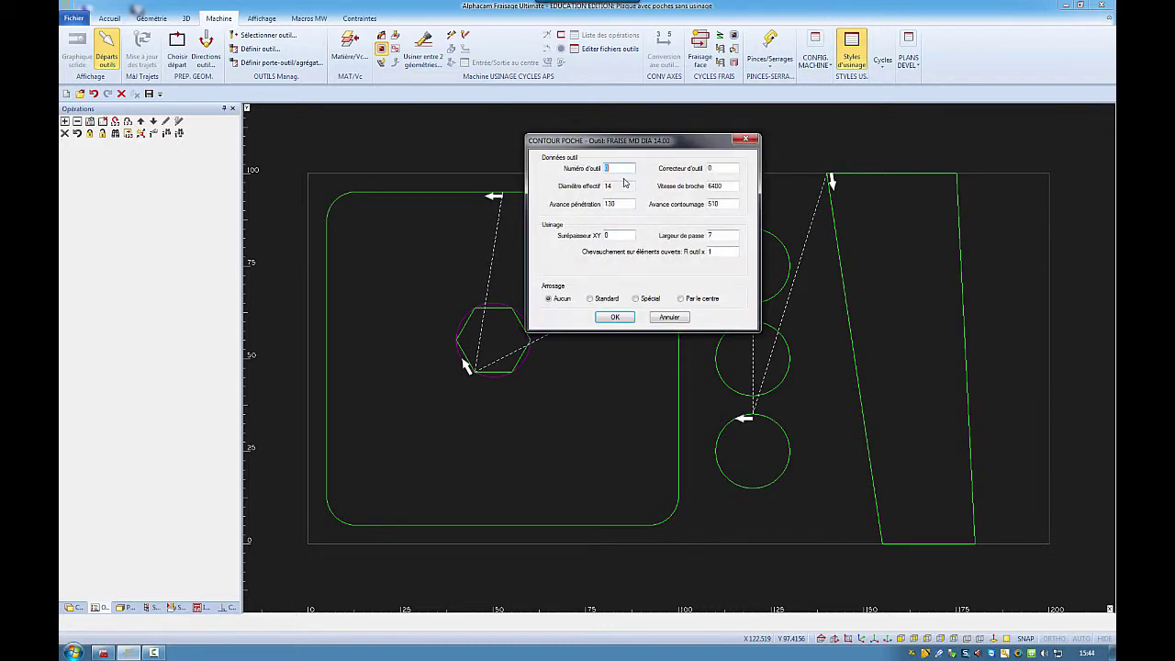
Set tool and offset number 1, 0.3 XY allowance and standard coolant, and generate the pocket between the rounded square and the hexagon.
key("Tab")
type("1")
double_click(616, 237)
left_click(590, 299)
left_click(616, 318)
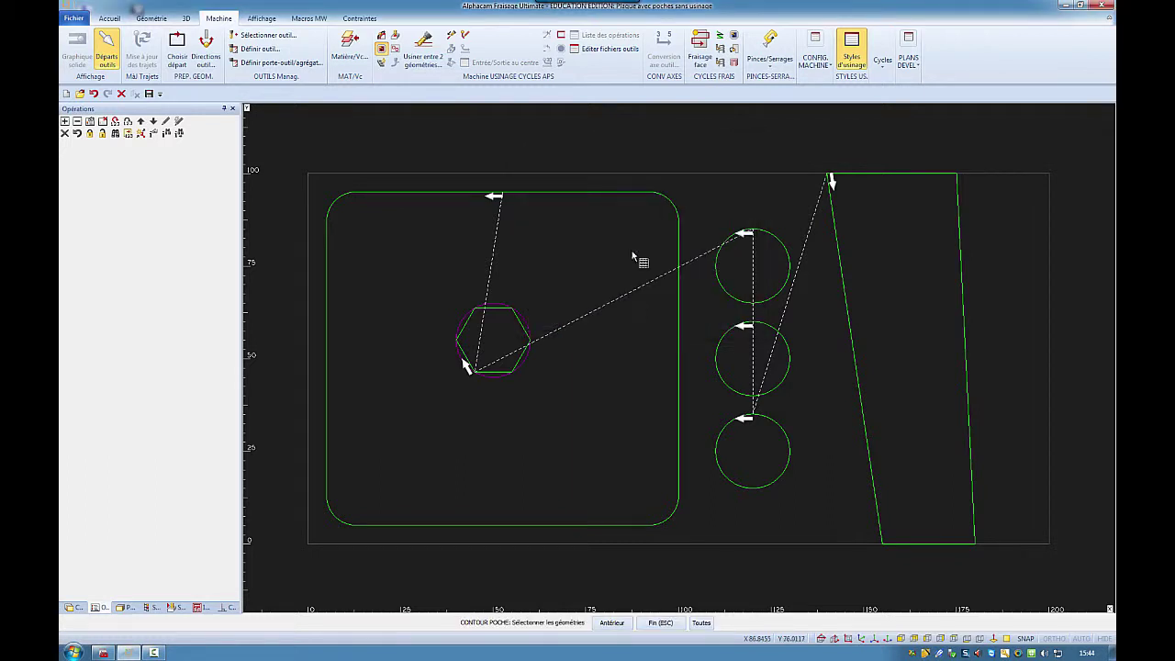
left_click(566, 191)
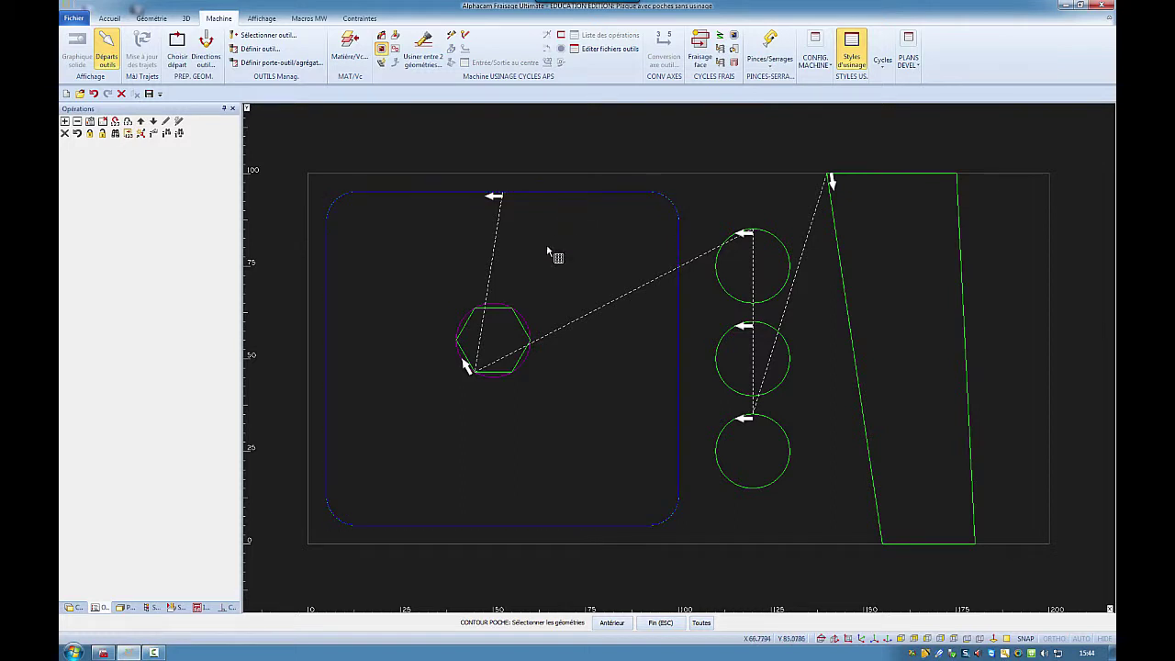
left_click(524, 328)
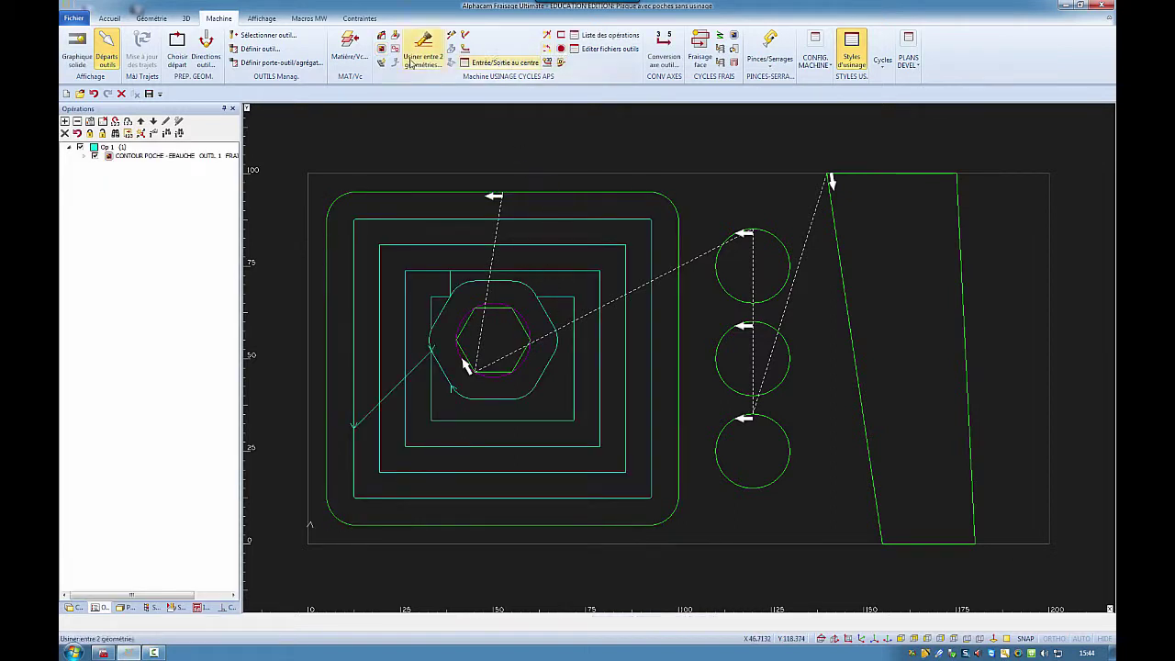
Generate another contour pocket with vertical sides inside the slanted quadrilateral.
left_click(382, 51)
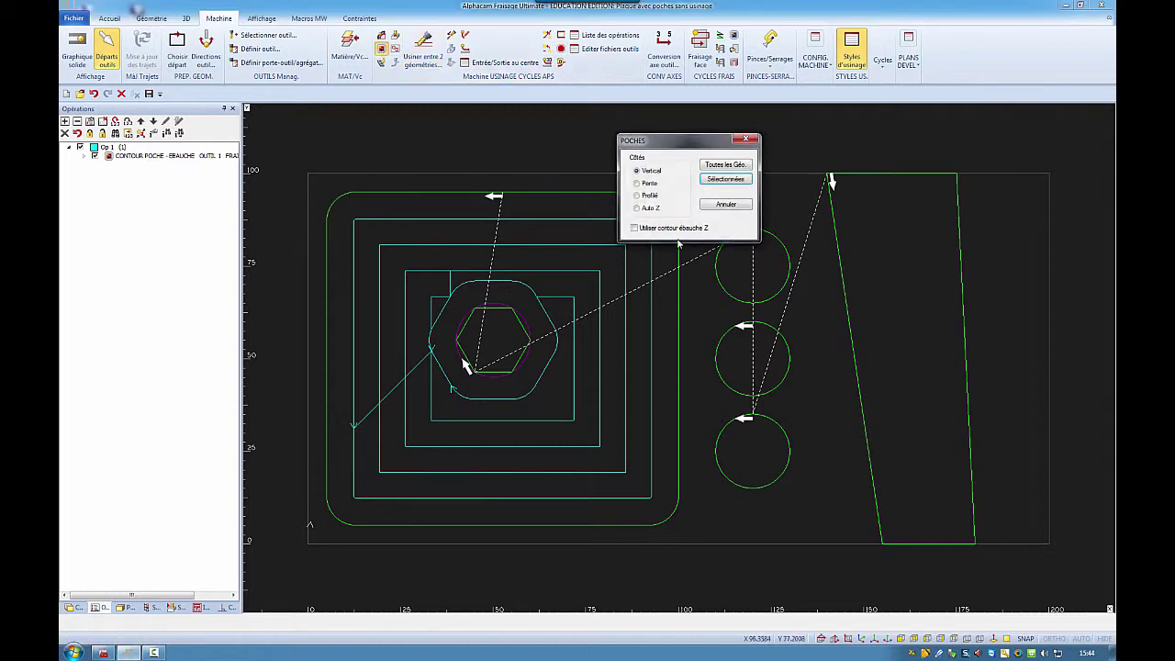
left_click(732, 176)
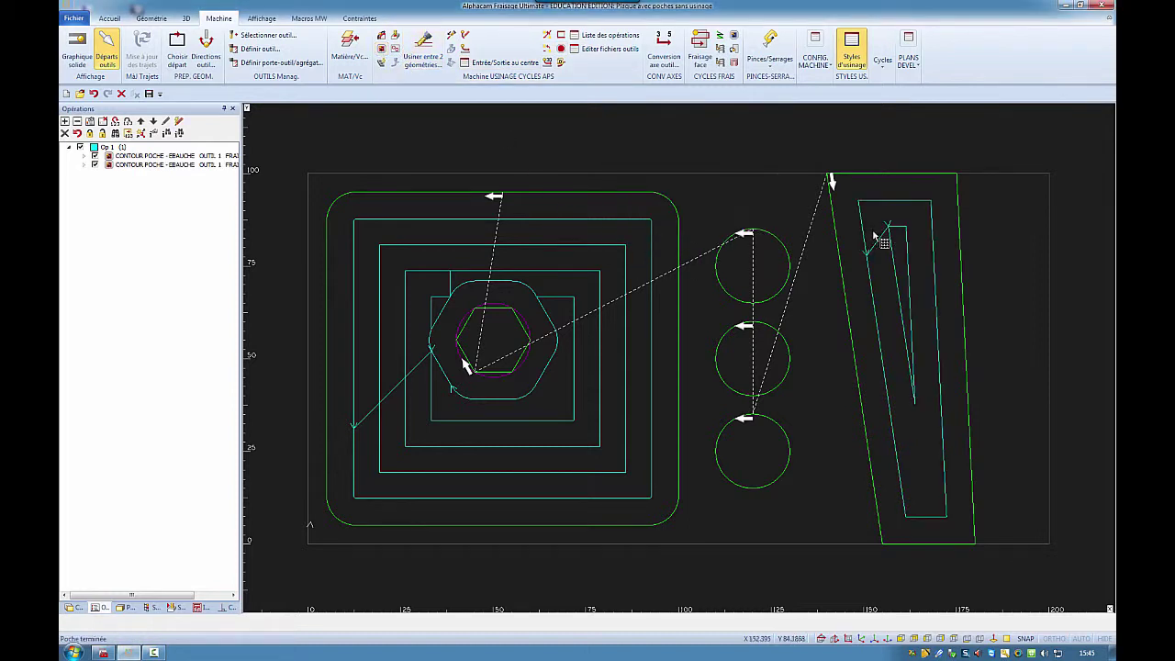
Set up a spiral pocket with vertical sides, an interior start and depth -5, adjusting its pass width.
left_click(382, 52)
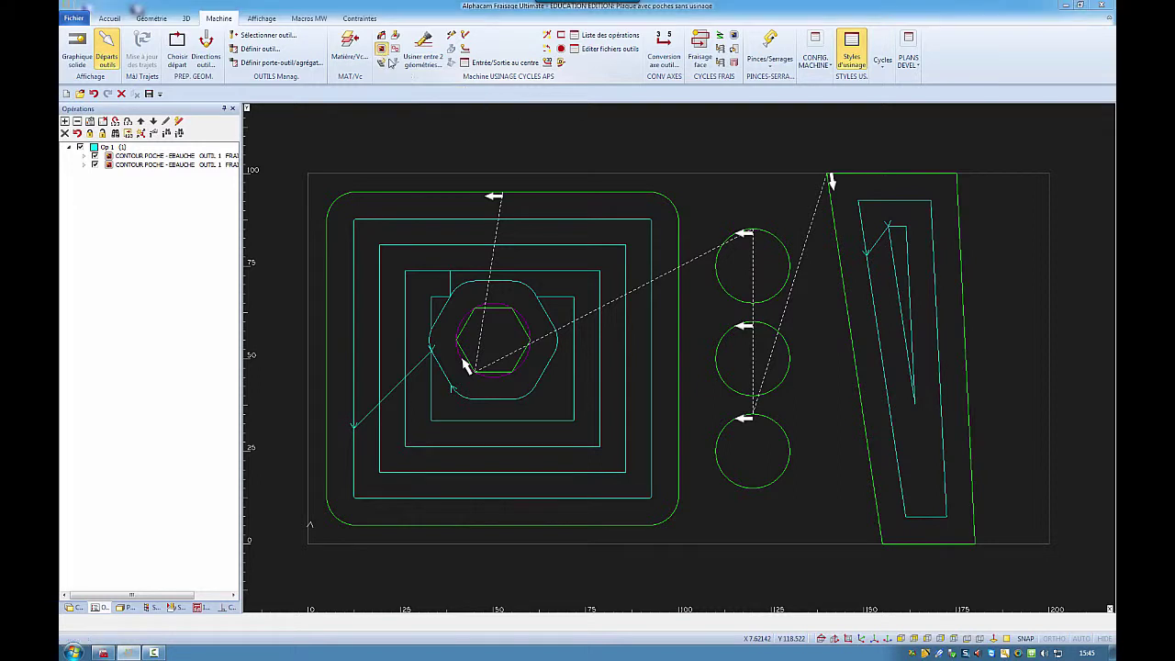
left_click(724, 179)
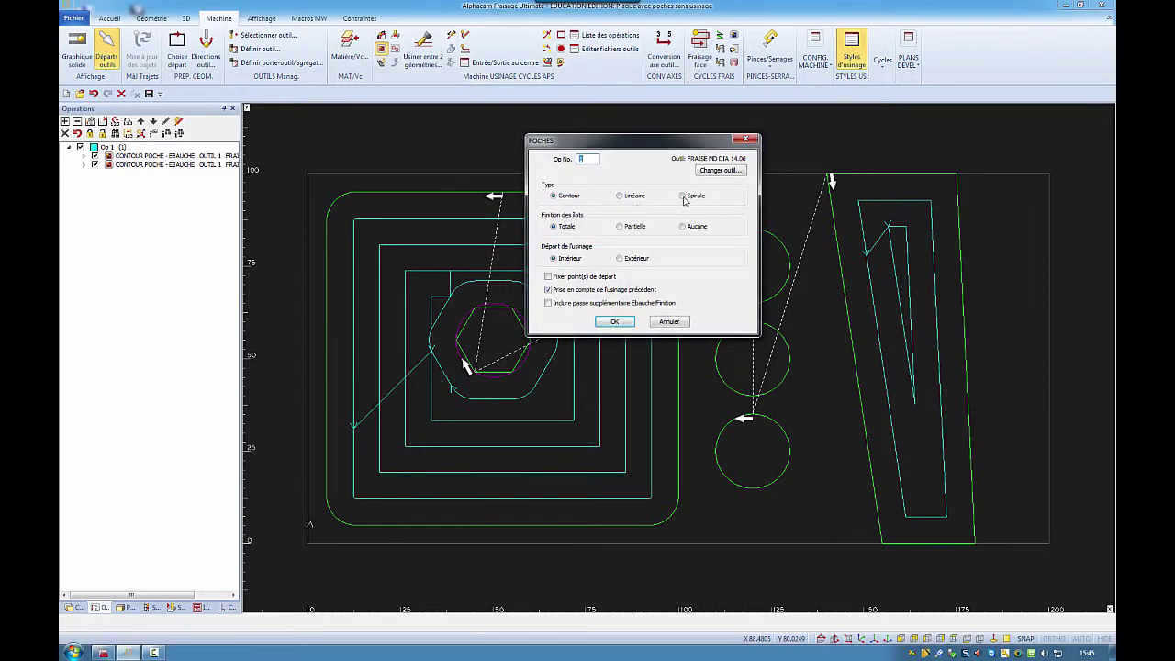
left_click(683, 196)
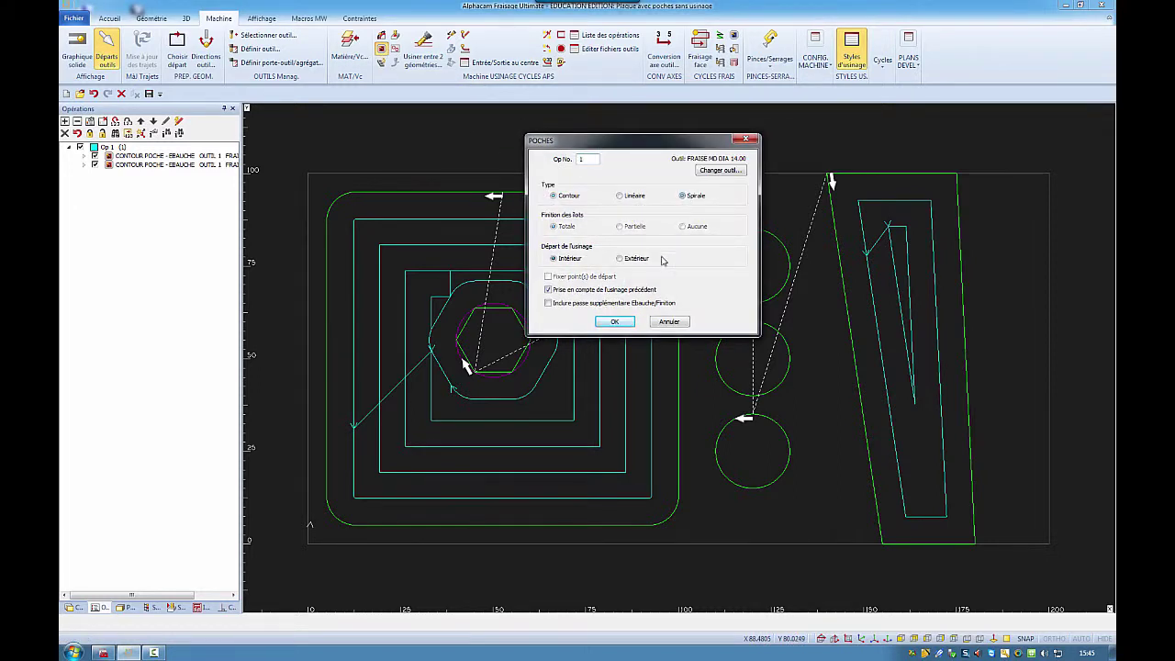
left_click(616, 321)
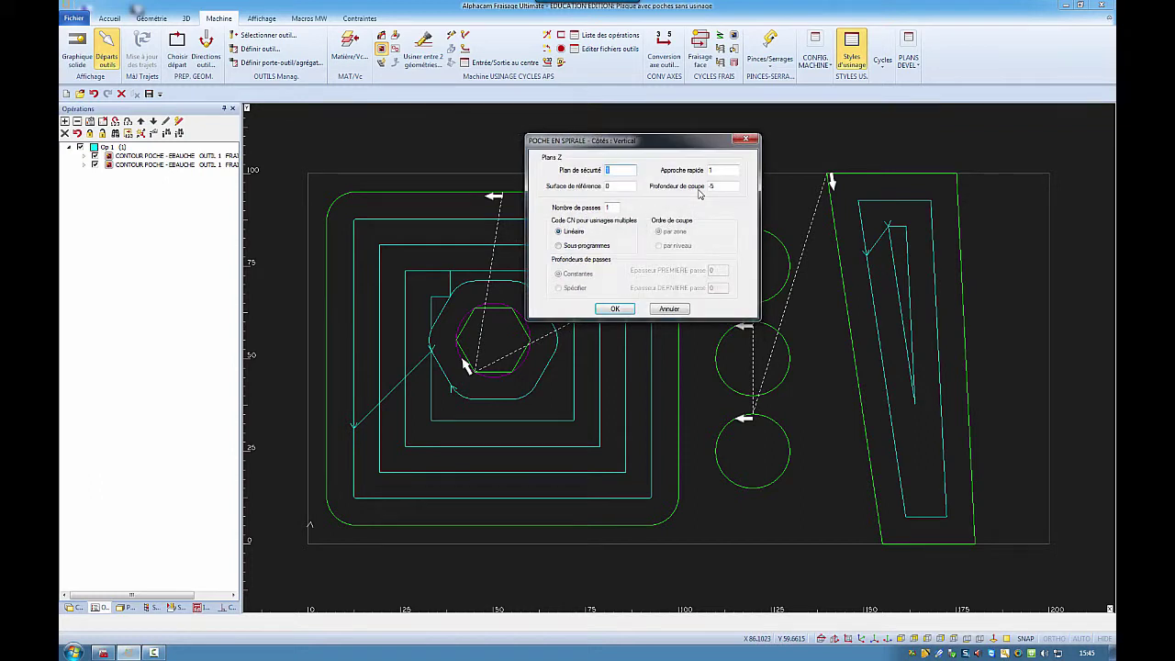
left_click(619, 309)
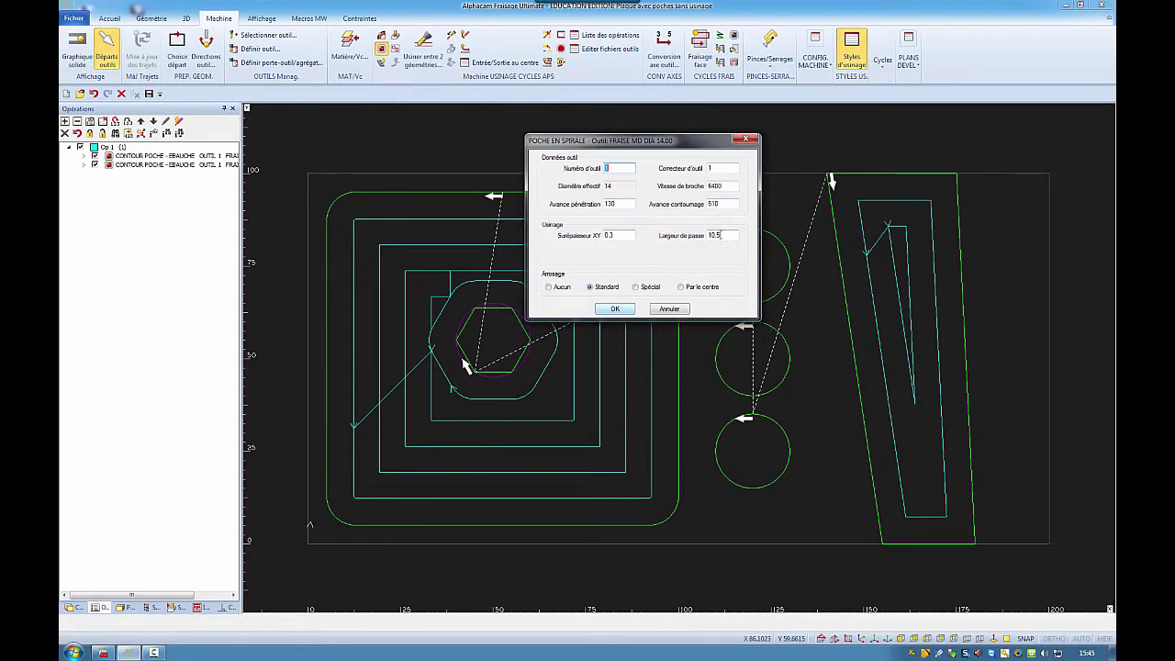
double_click(723, 235)
left_click(625, 309)
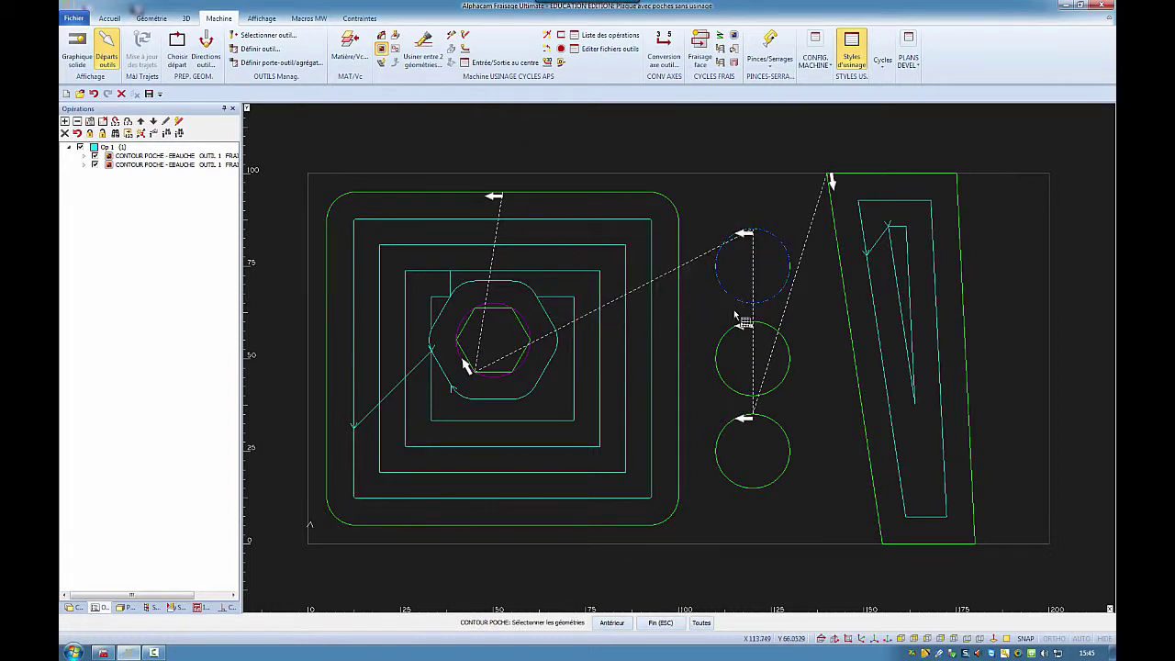
Include the two lower circles in the spiral pocket selection, generate the toolpaths and inspect the one in the upper circle.
left_click_drag(705, 310, 826, 522)
key("Escape")
scroll(762, 276, "up", 5)
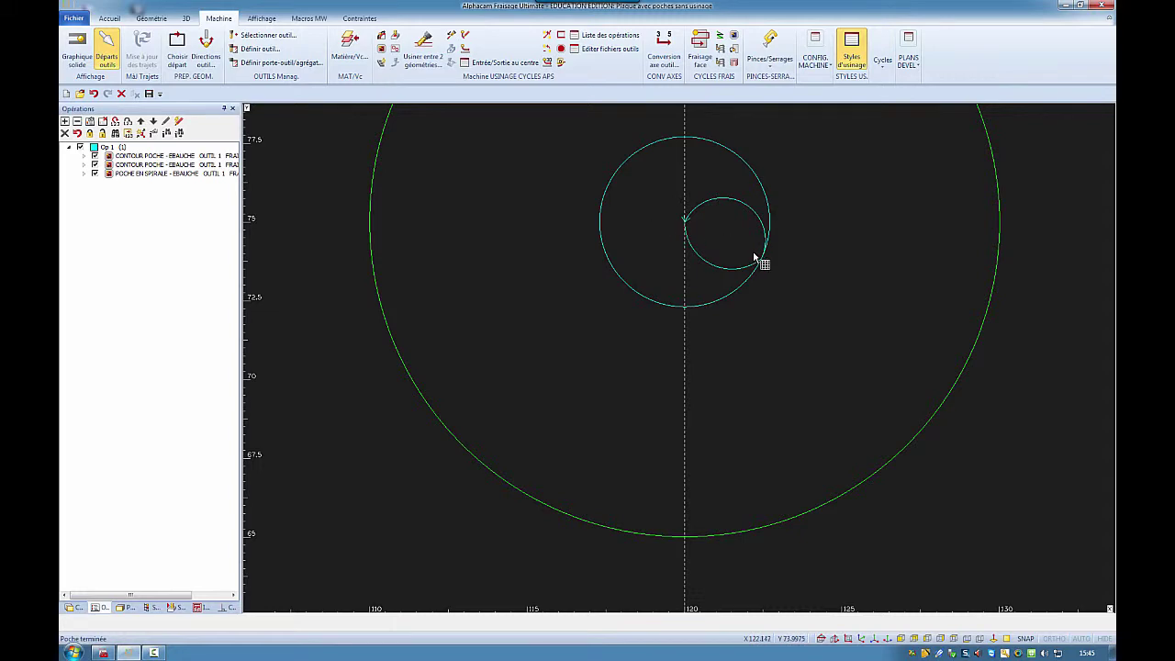
key("Escape")
scroll(767, 308, "down", 5)
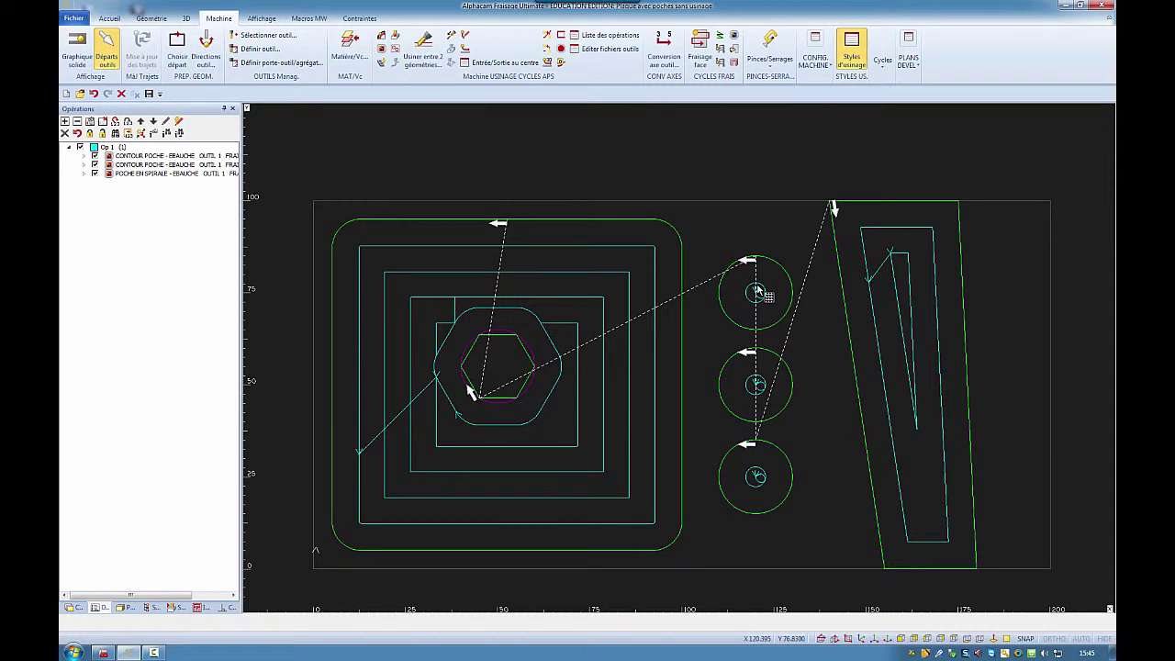
Run the solid simulation of all pocket toolpaths in isometric view with solid stock shown, then return to the top view.
scroll(757, 292, "down", 2)
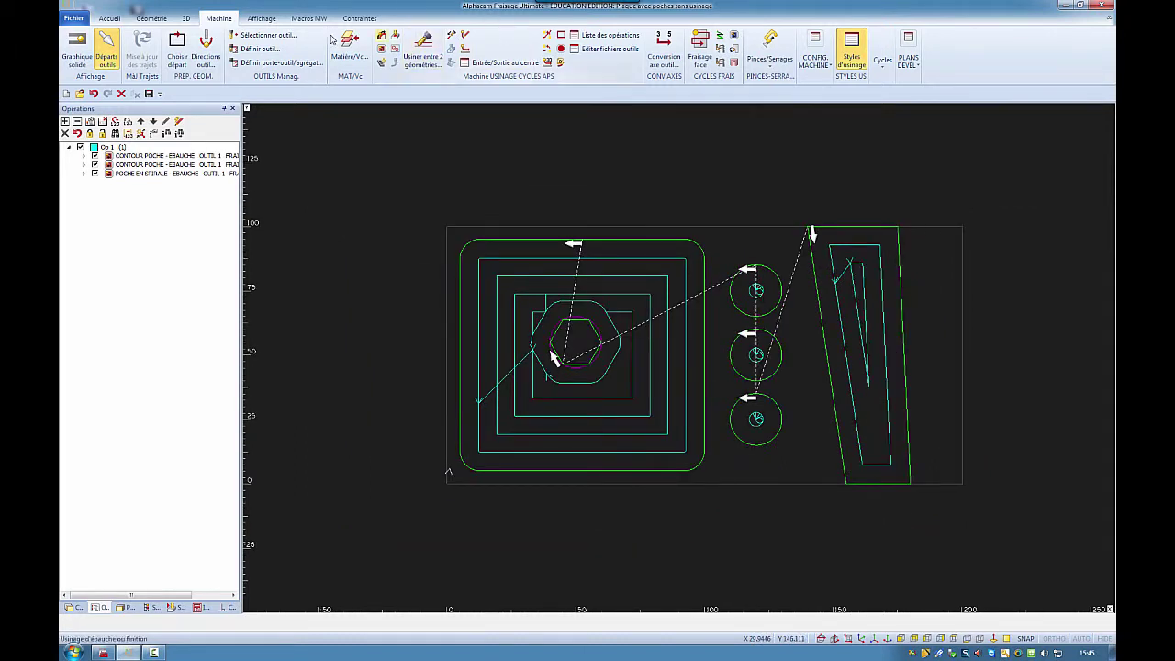
left_click(260, 19)
left_click(371, 47)
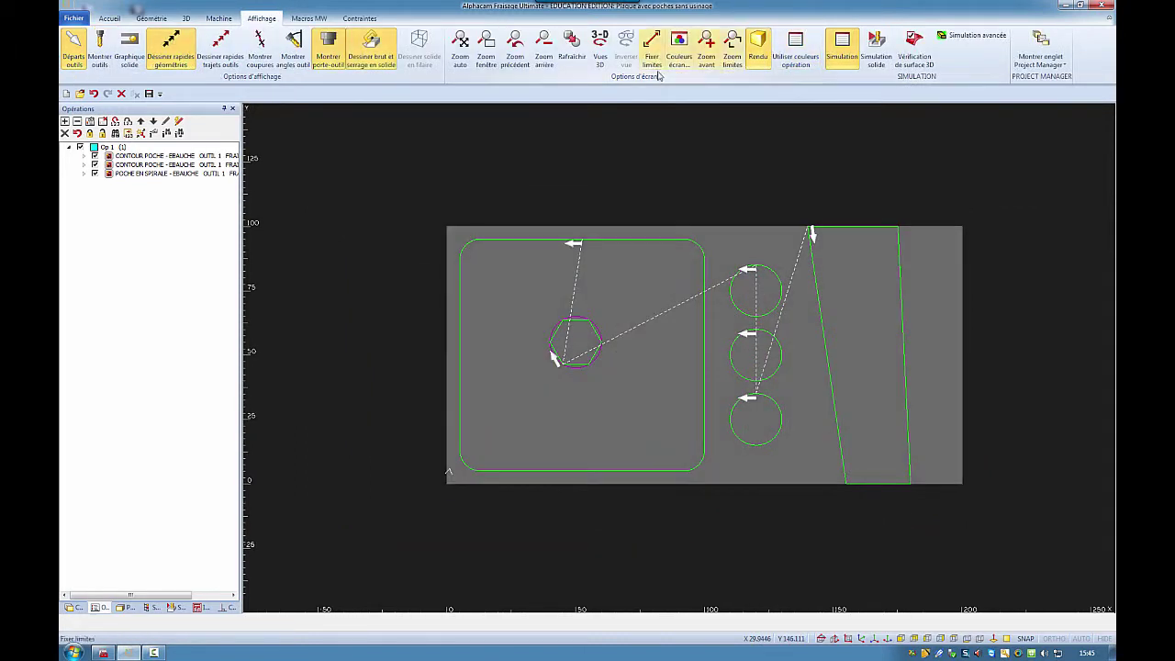
left_click(876, 48)
left_click(864, 638)
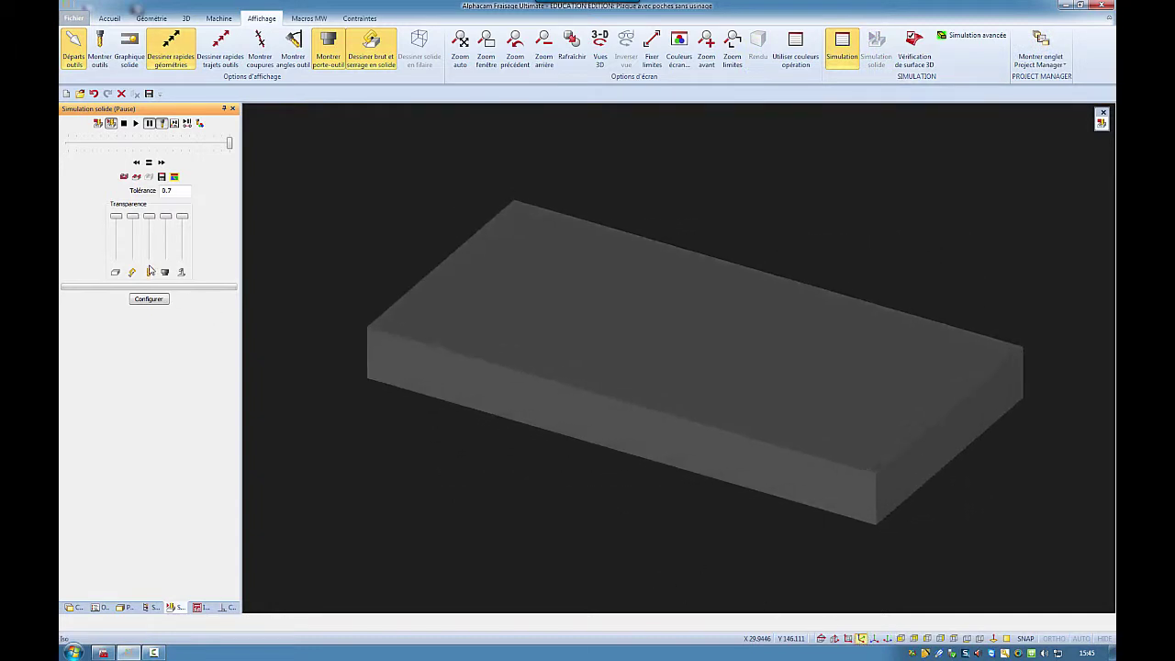
left_click(135, 124)
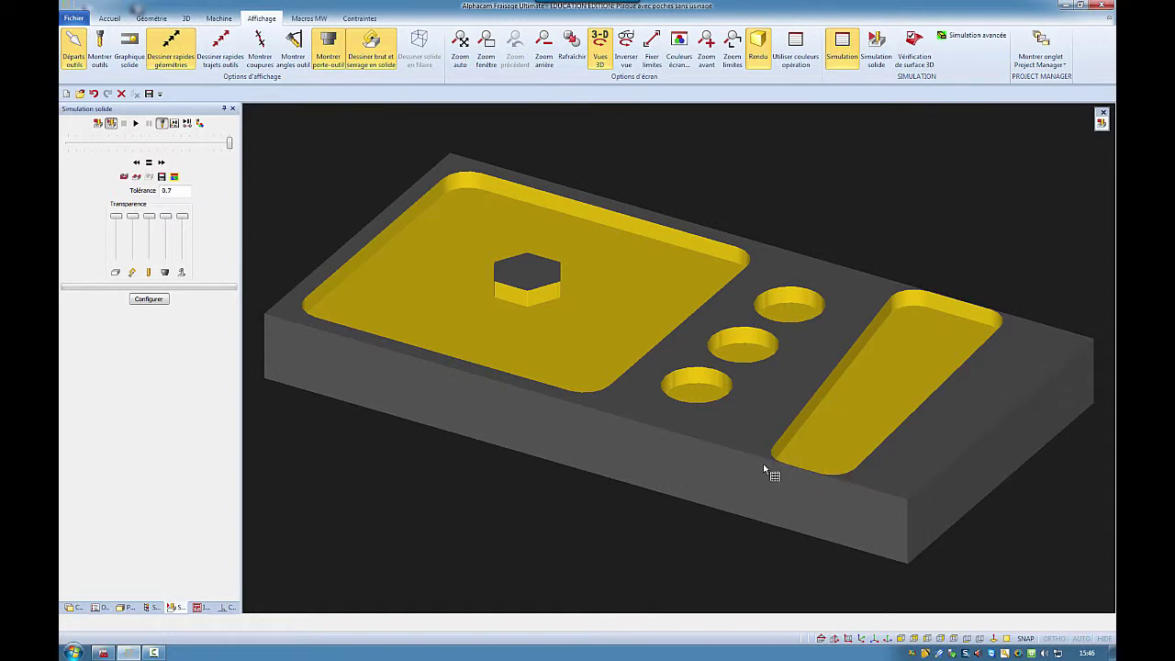
left_click(1102, 124)
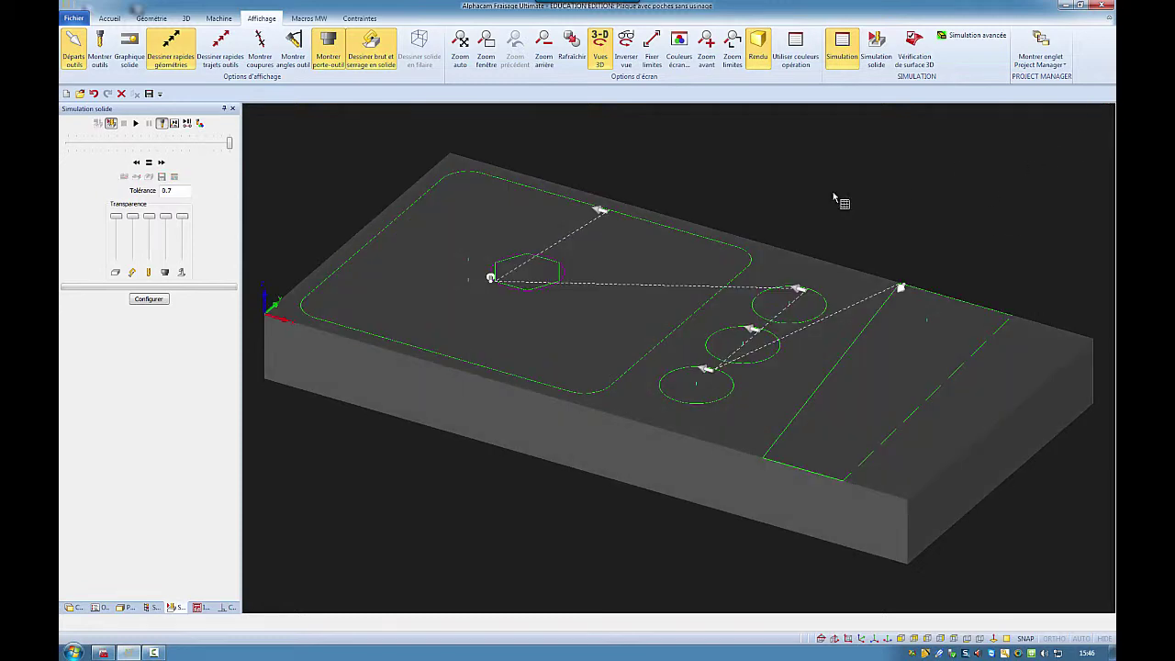
left_click(820, 639)
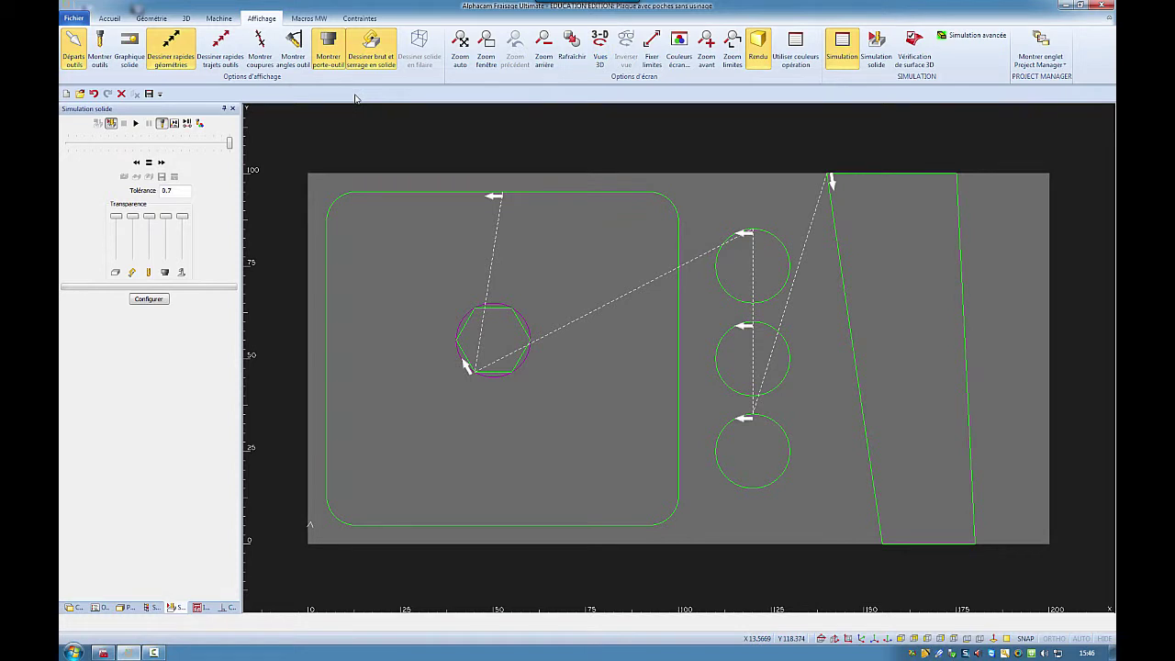
Mark the upper and lower edges of the slanted quadrilateral as open elements.
left_click(219, 20)
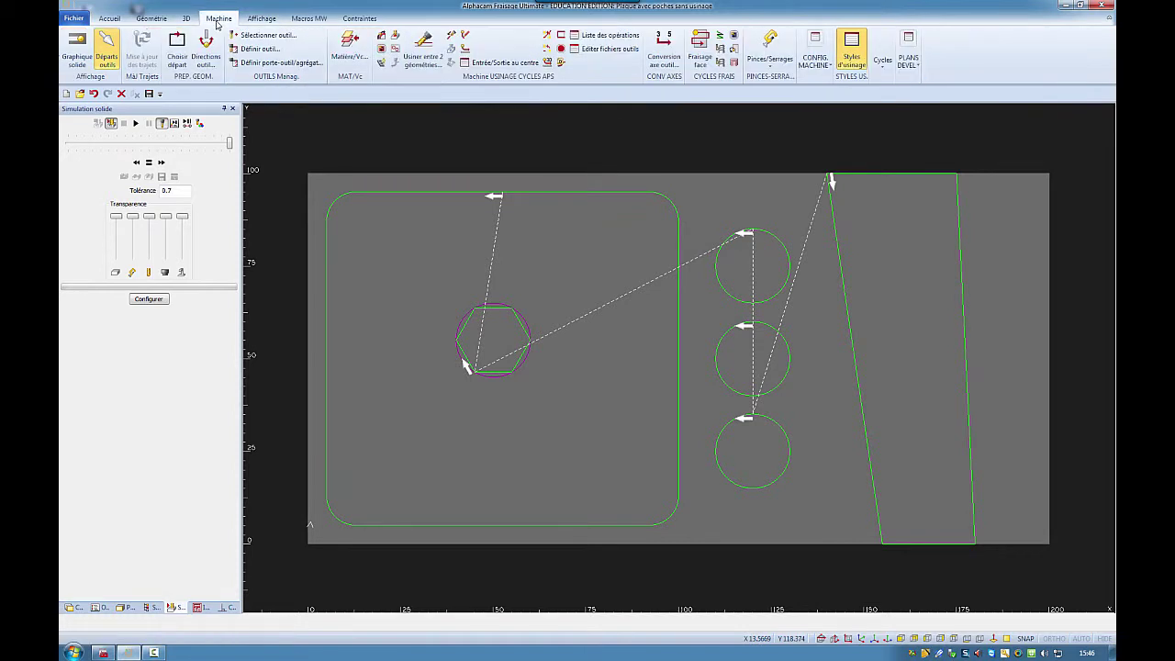
left_click(561, 37)
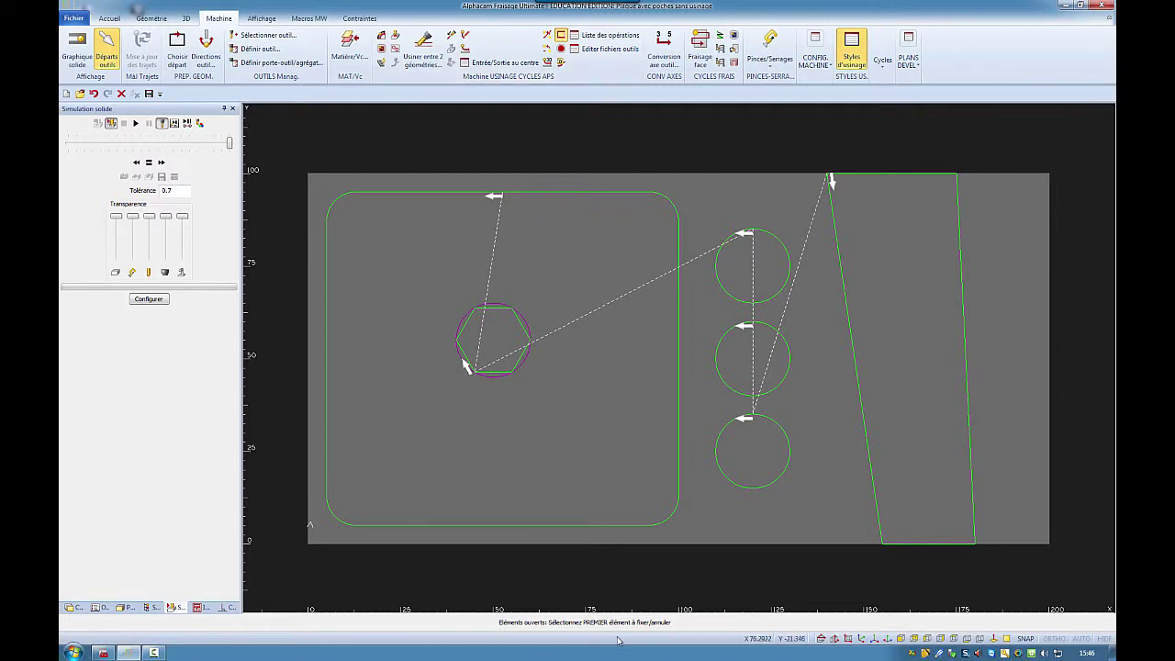
left_click(938, 175)
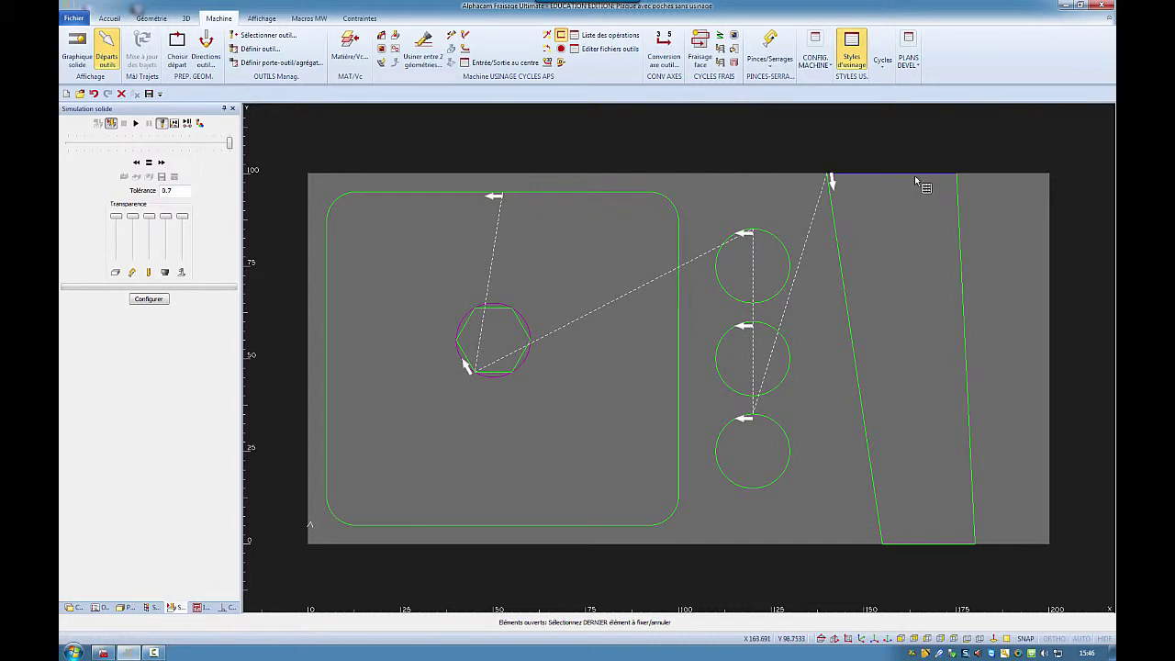
left_click(855, 174)
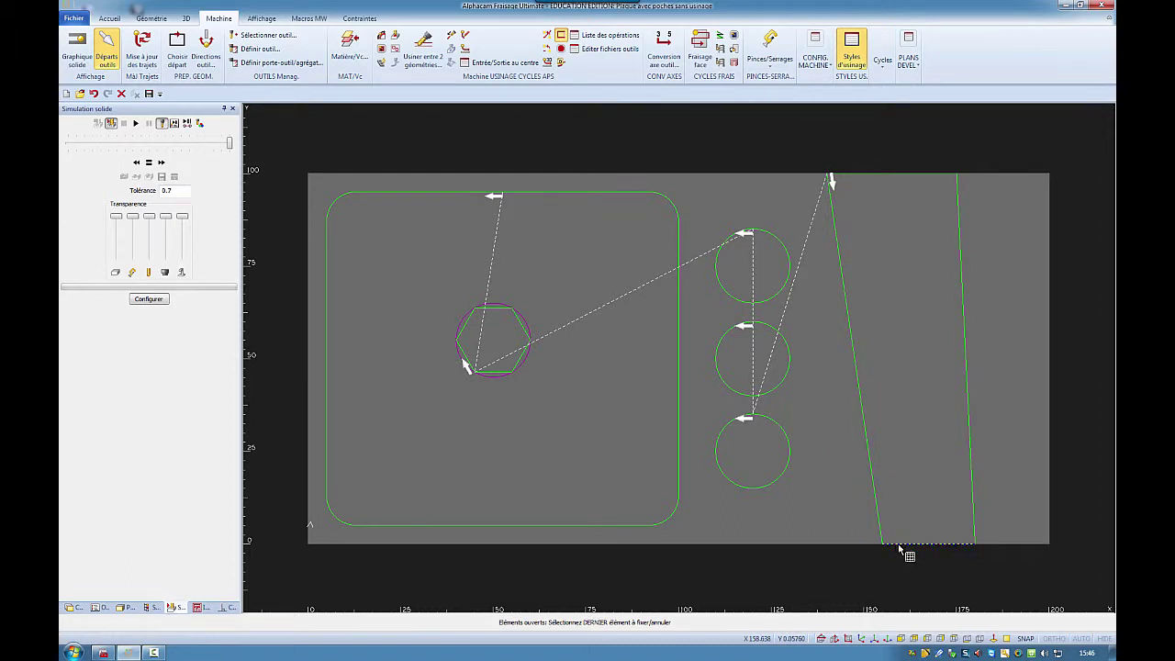
left_click(932, 546)
left_click(939, 547)
scroll(939, 551, "up", 5)
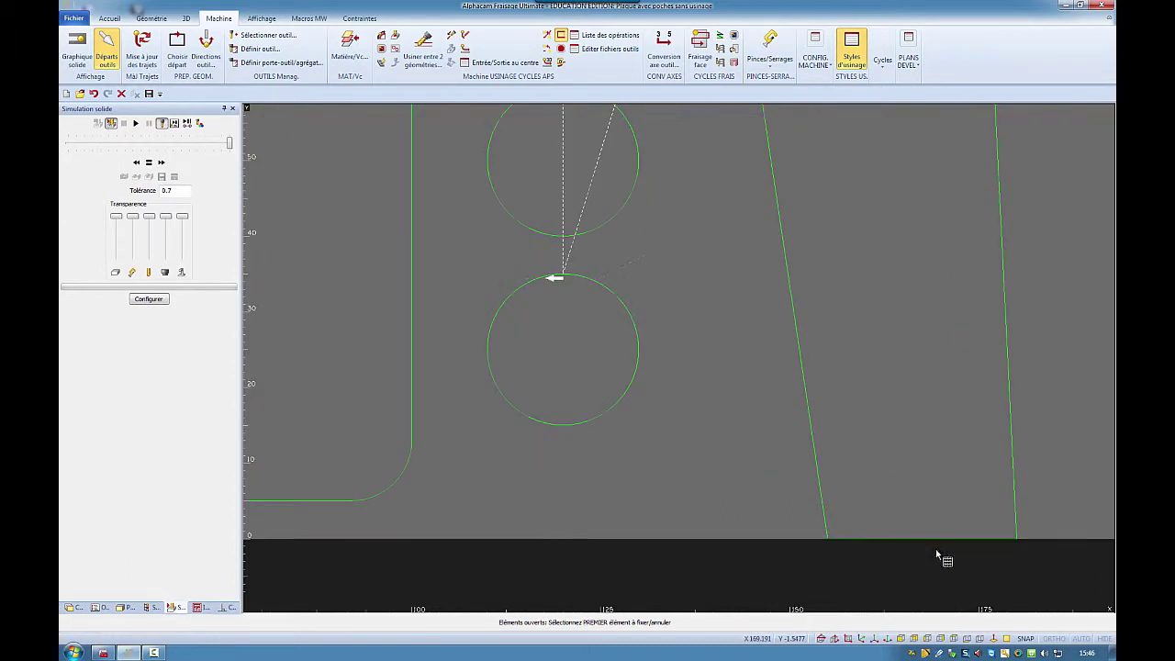
scroll(932, 549, "down", 5)
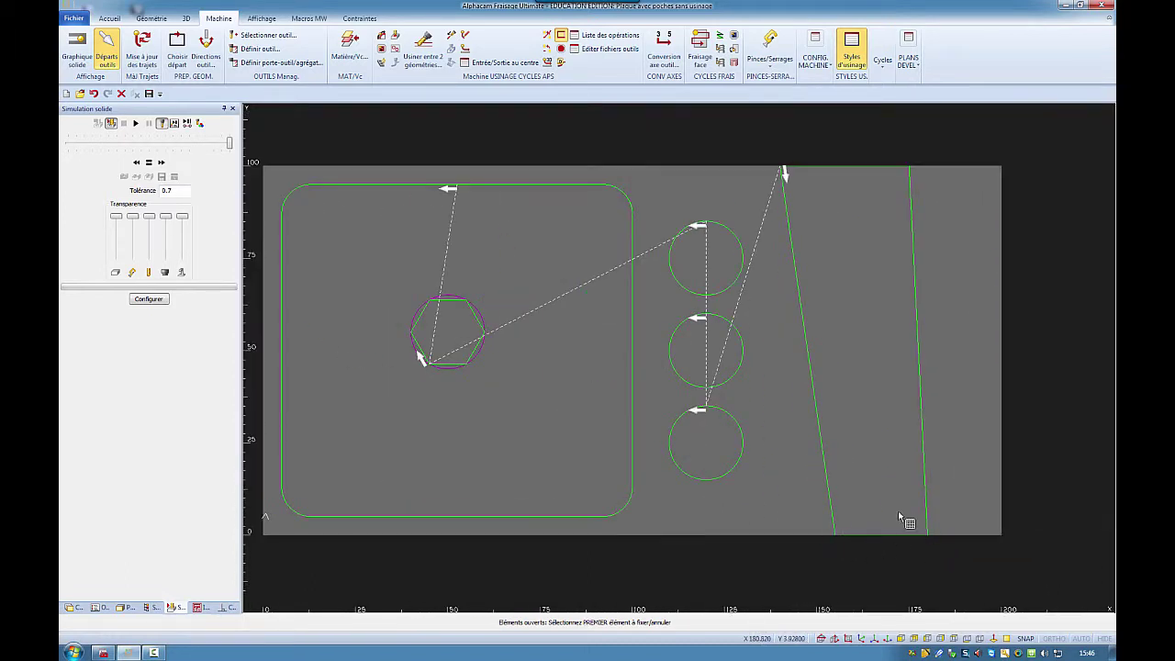
Turn off the solid stock display and update the toolpaths to account for the quadrilateral's open edges.
left_click(274, 20)
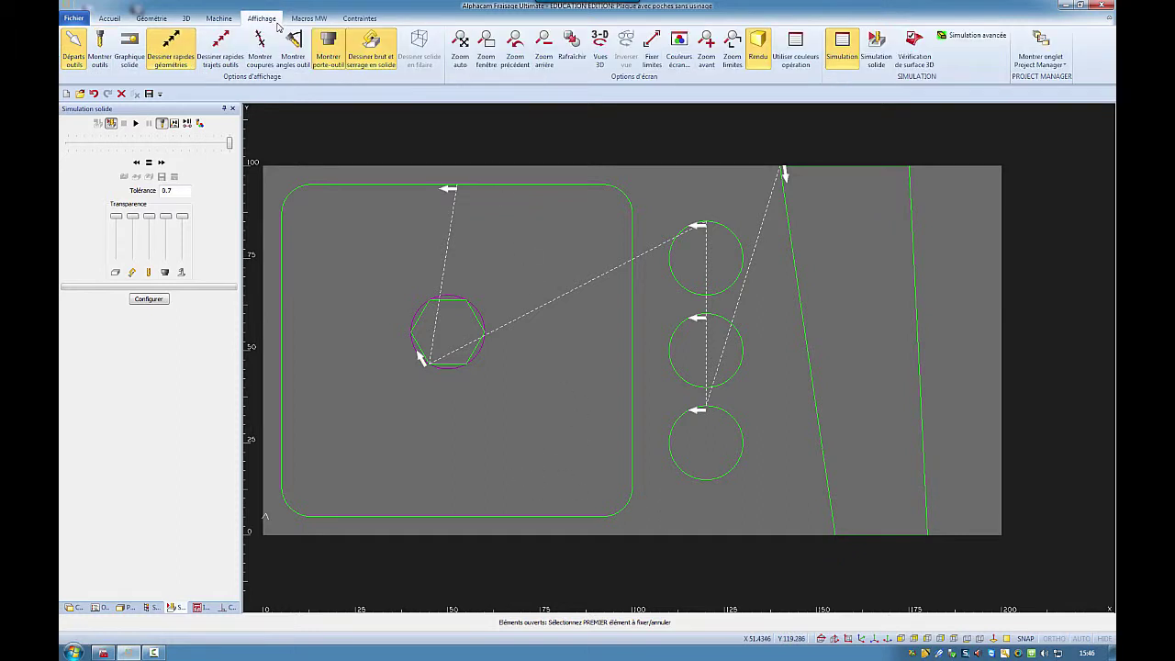
left_click(385, 58)
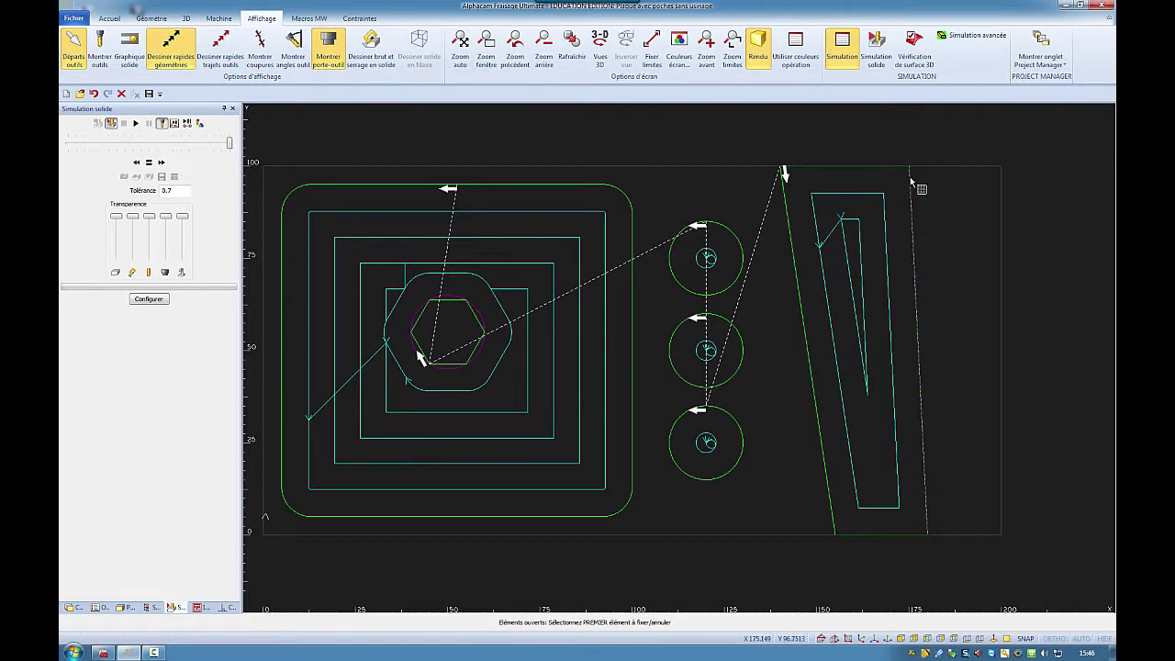
left_click(219, 20)
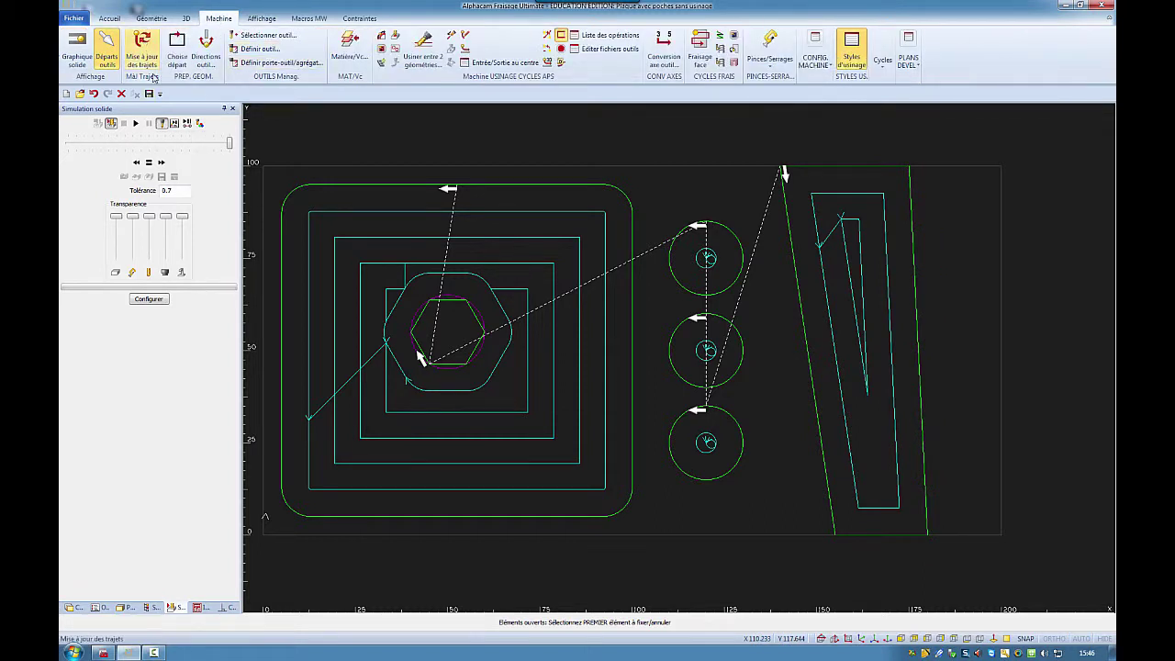
left_click(97, 607)
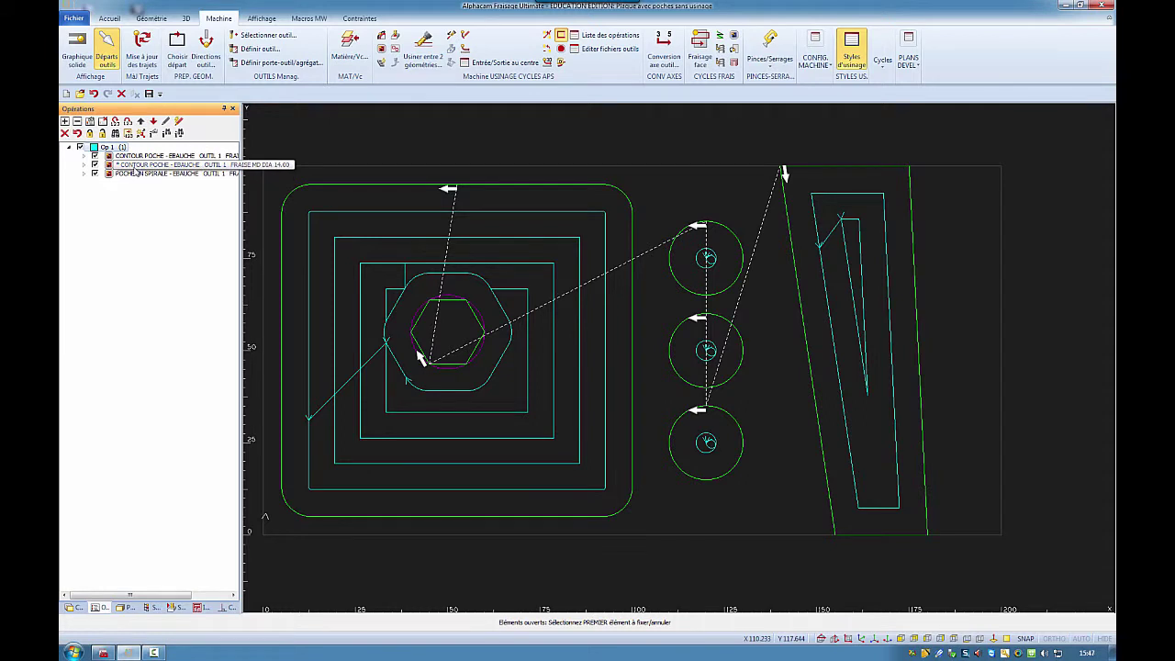
left_click(144, 48)
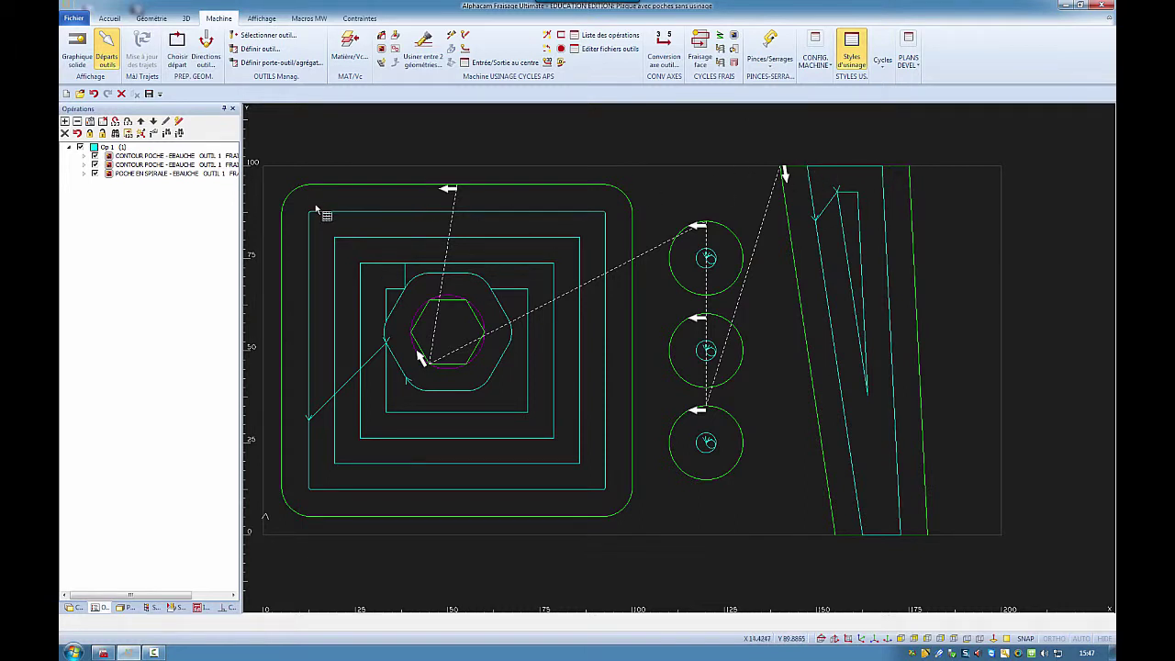
Edit the quadrilateral's contour pocket operation and increase its tool-radius overlap factor on open elements.
right_click(210, 171)
left_click(225, 175)
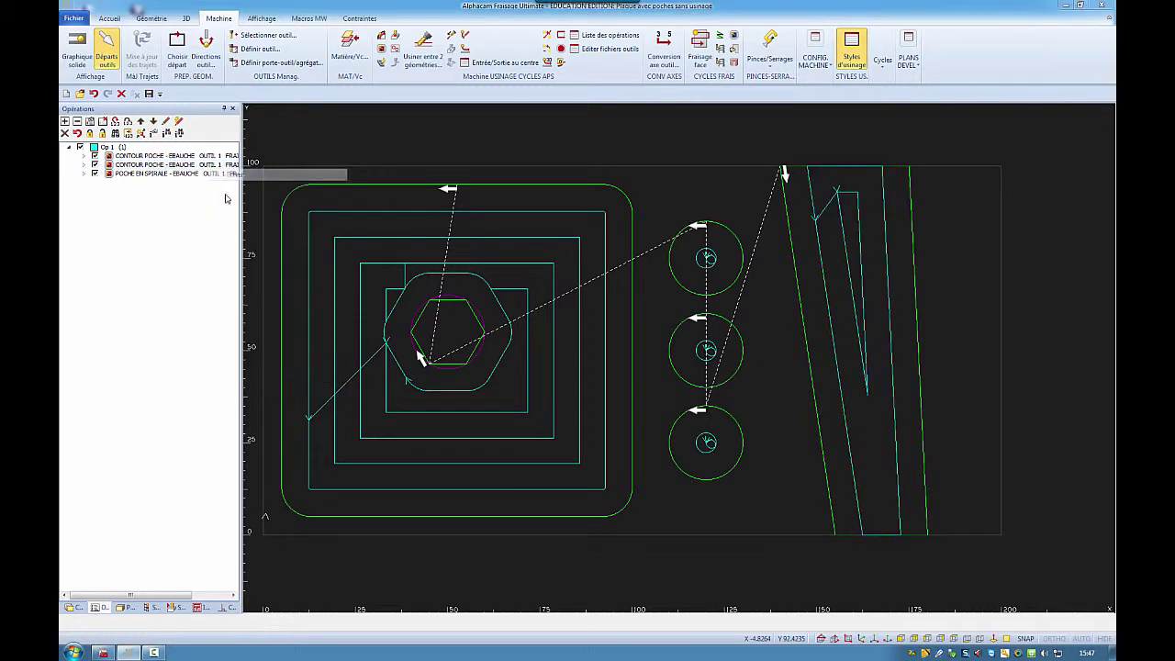
left_click(198, 261)
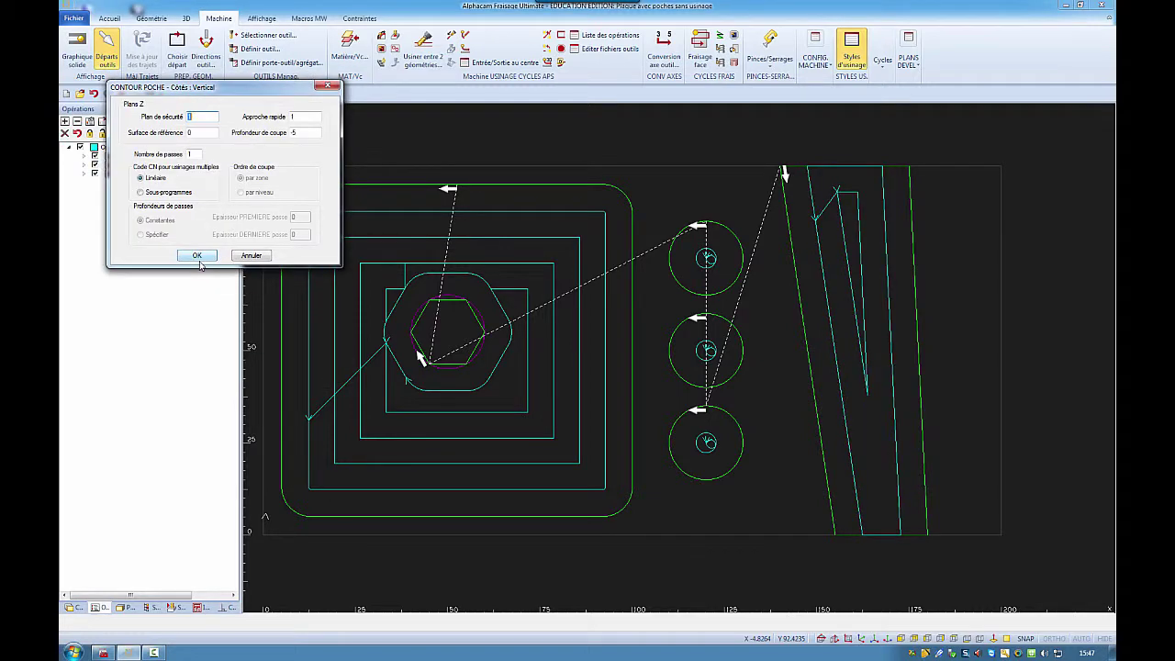
left_click(197, 256)
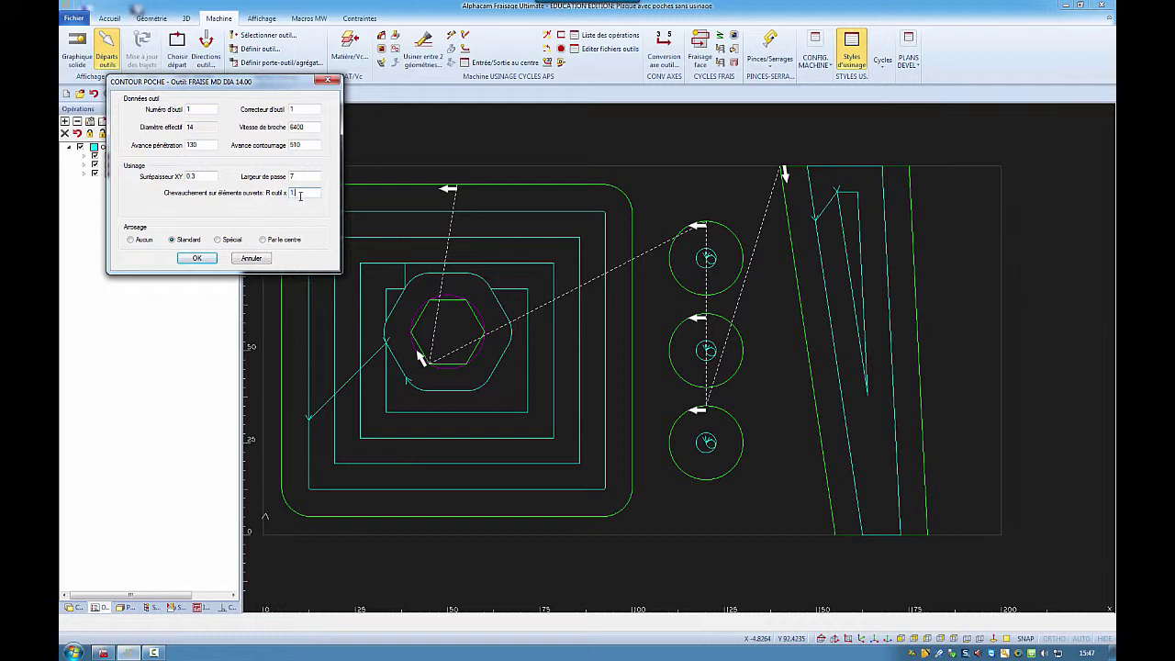
left_click(196, 258)
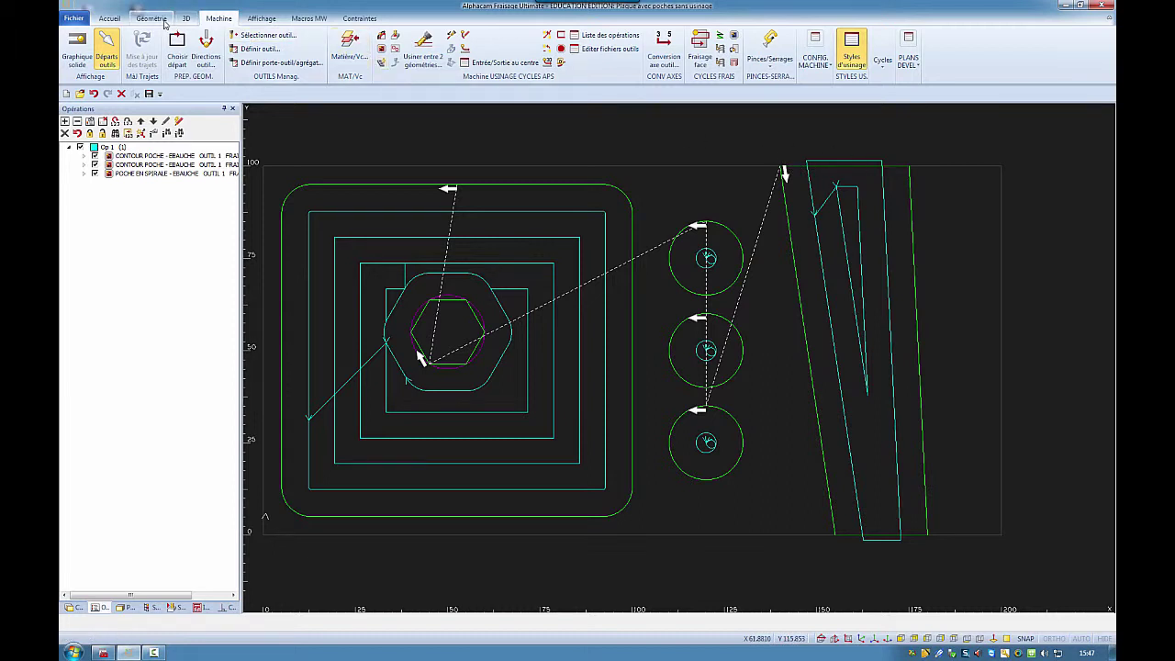
Draw a 14 mm diameter circle centred on the upper-left corner of the quadrilateral's toolpath to check the overlap, and undo it.
left_click(153, 19)
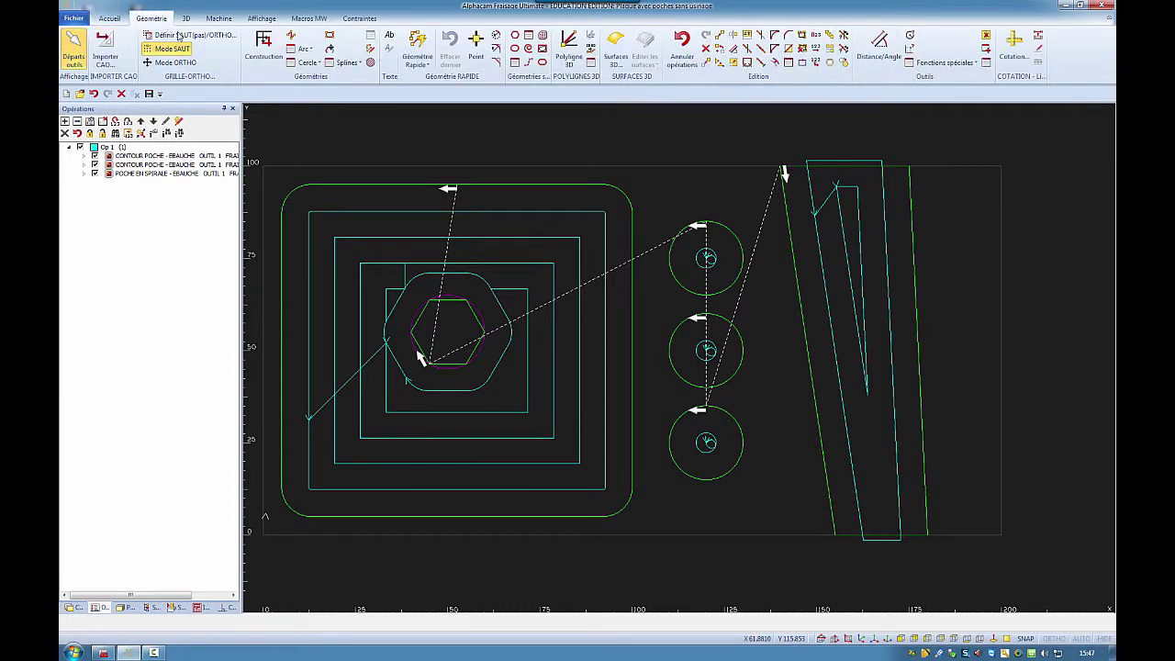
left_click(313, 65)
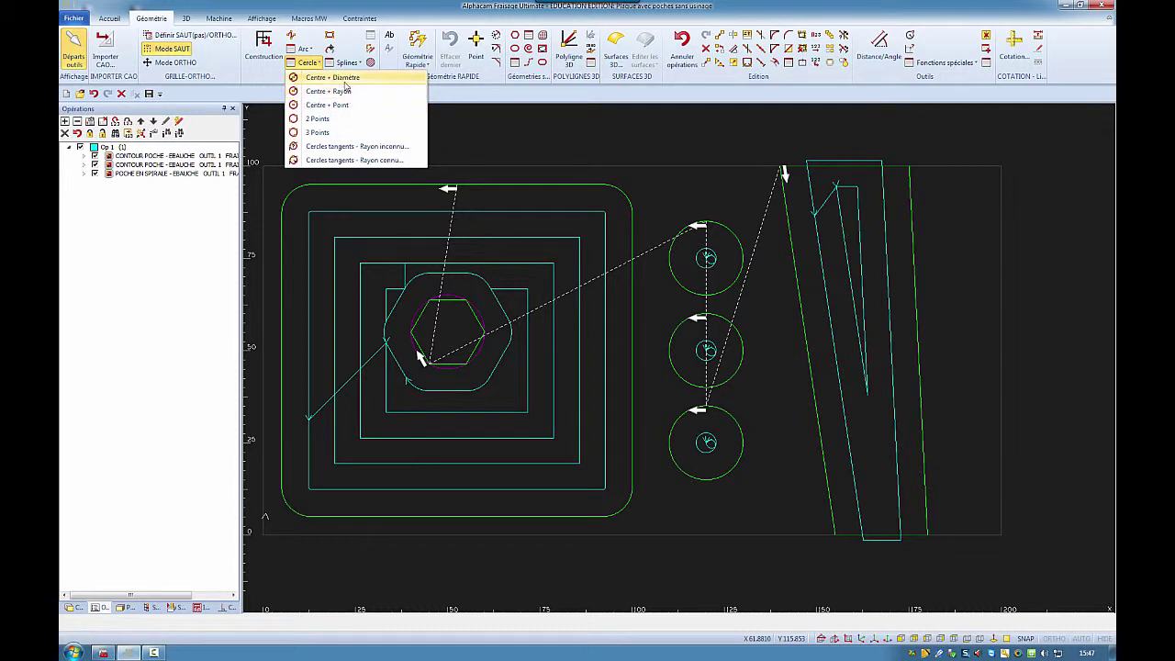
left_click(344, 81)
type("15")
key("Return")
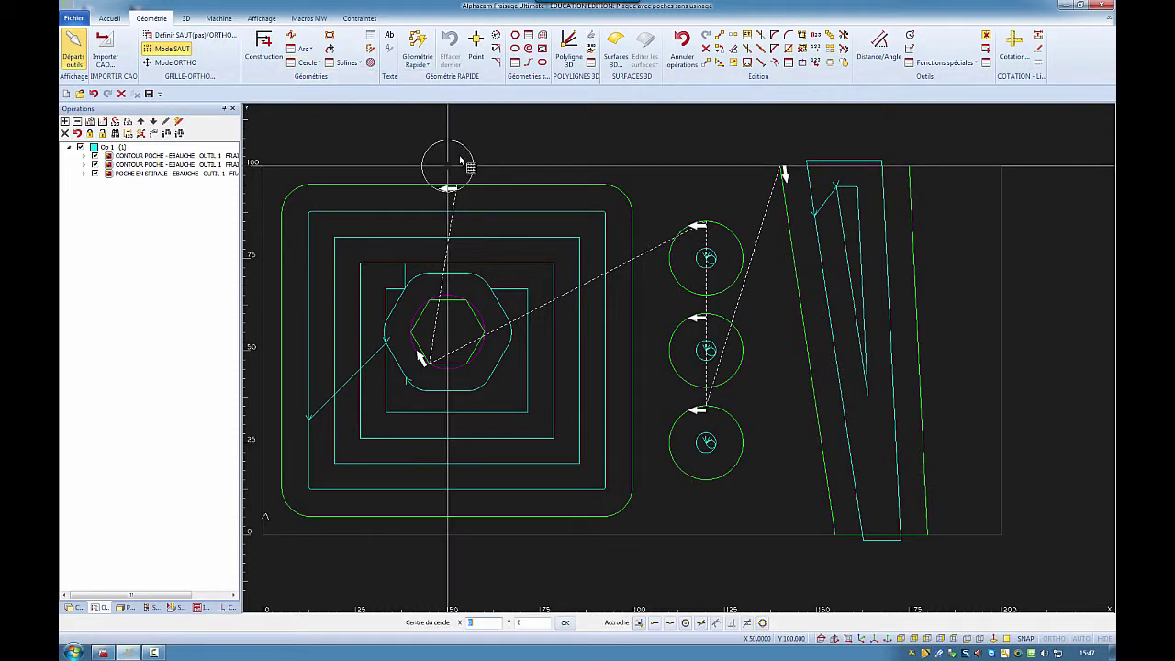
key("F5")
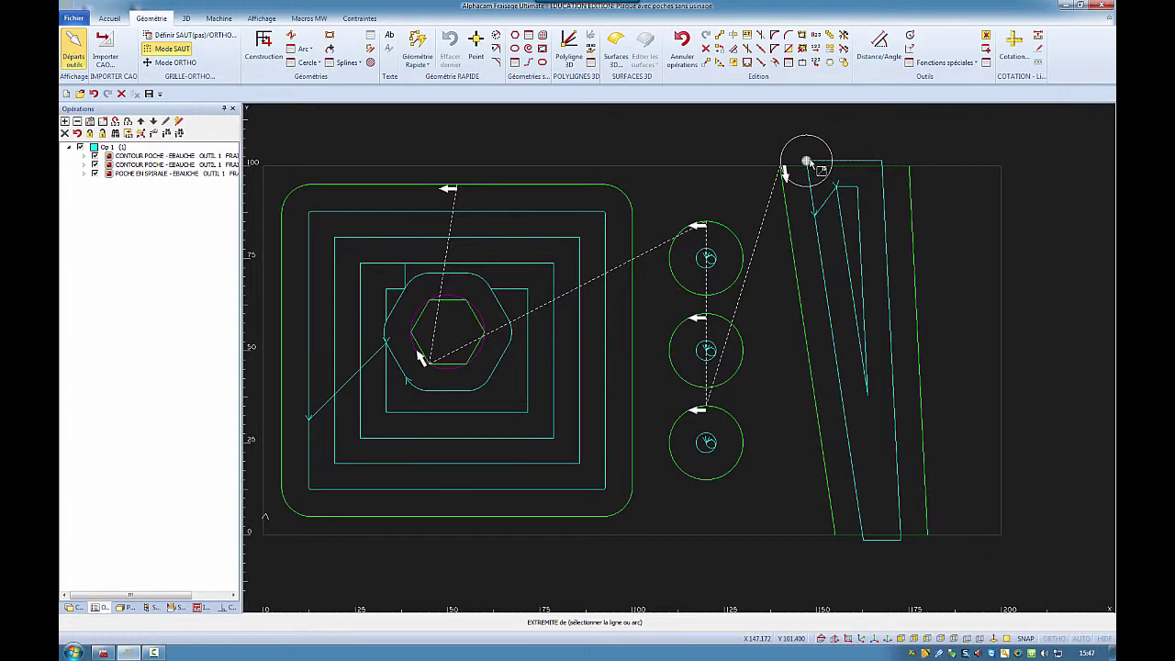
left_click(807, 162)
scroll(785, 163, "up", 4)
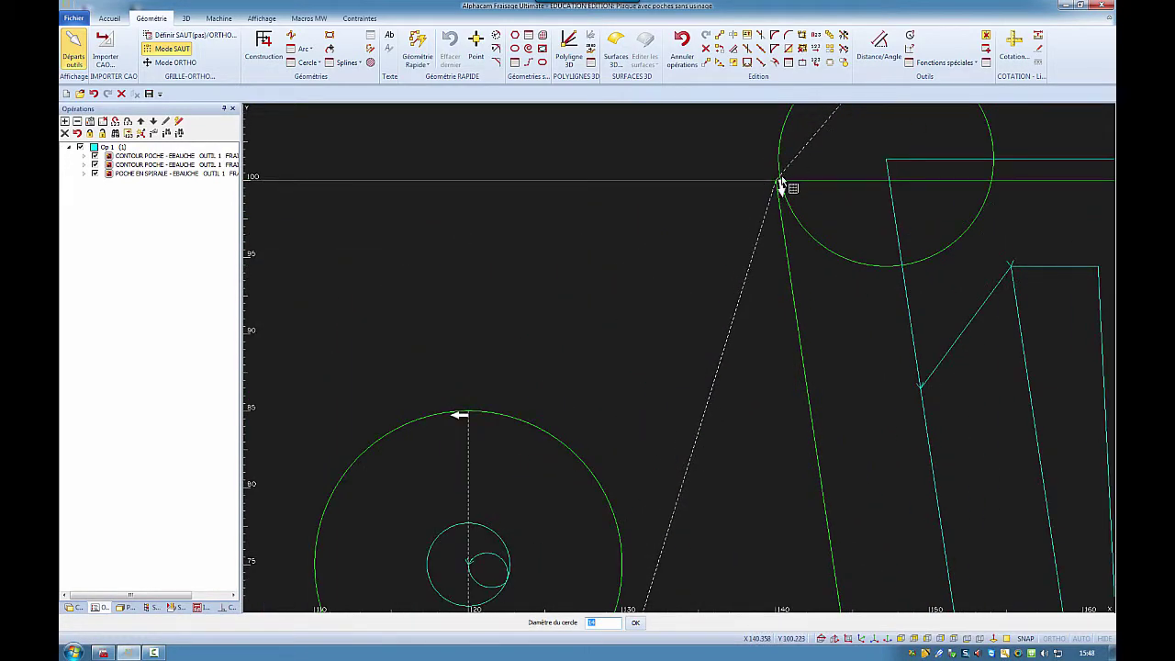
scroll(781, 184, "down", 3)
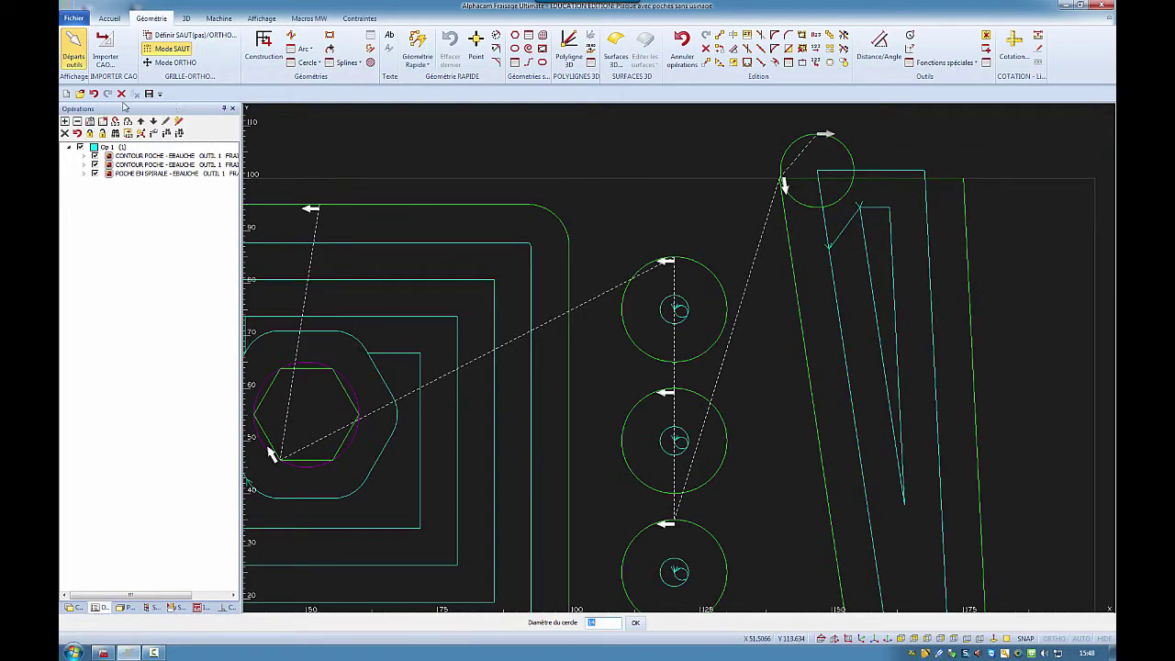
left_click(93, 94)
scroll(709, 224, "down", 4)
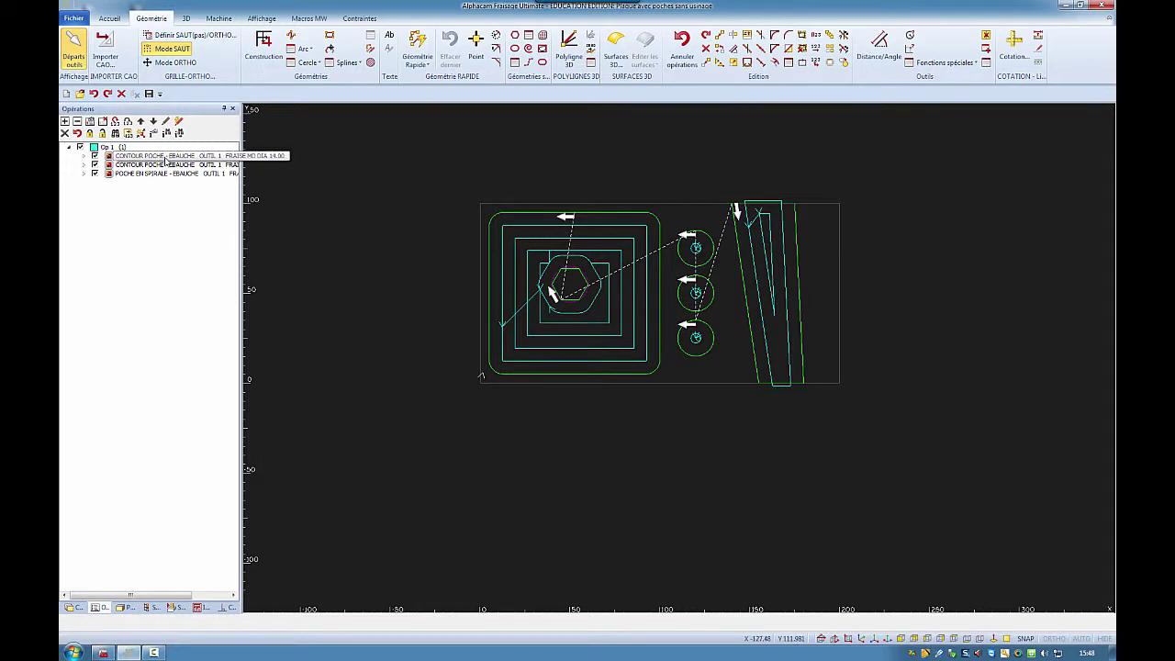
Edit the hexagonal-island pocket's contour operation to include an additional roughing/finishing pass, keeping the 0.3 XY allowance on the pocketing.
right_click(169, 158)
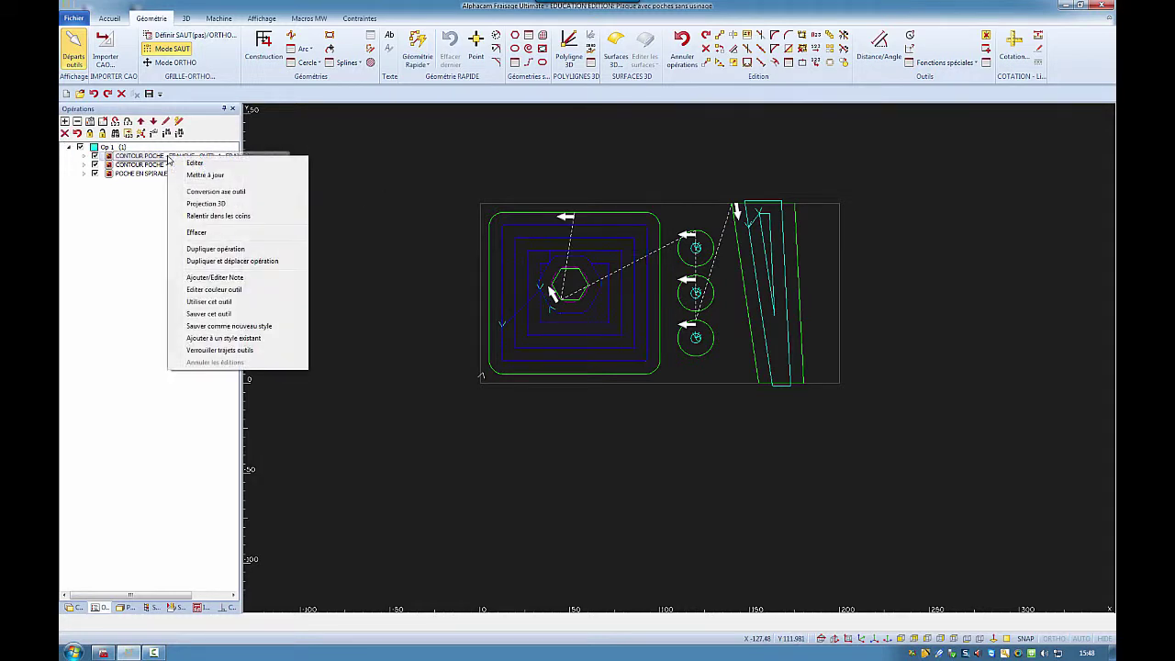
left_click(192, 164)
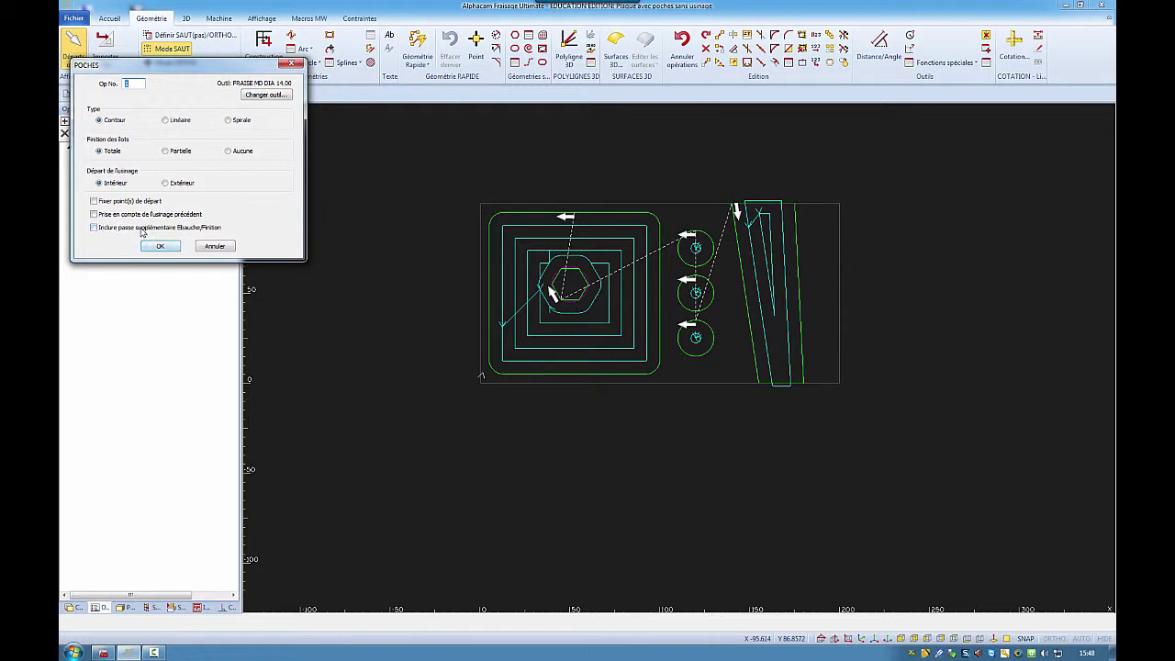
left_click(142, 229)
left_click(160, 246)
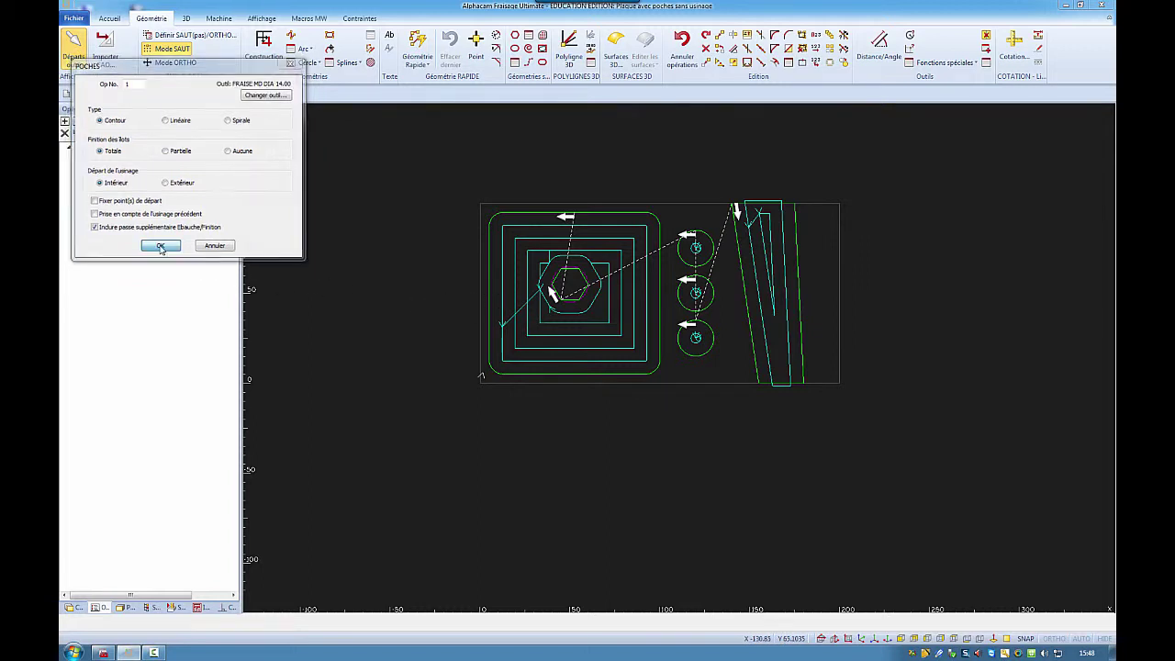
left_click(160, 243)
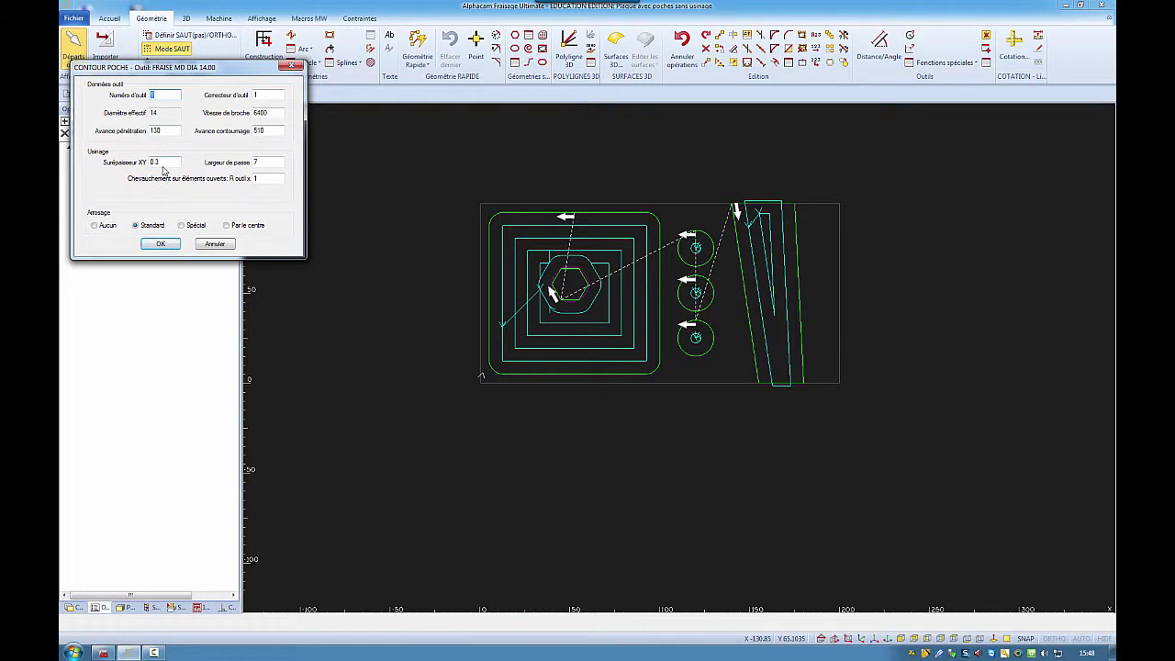
left_click(159, 243)
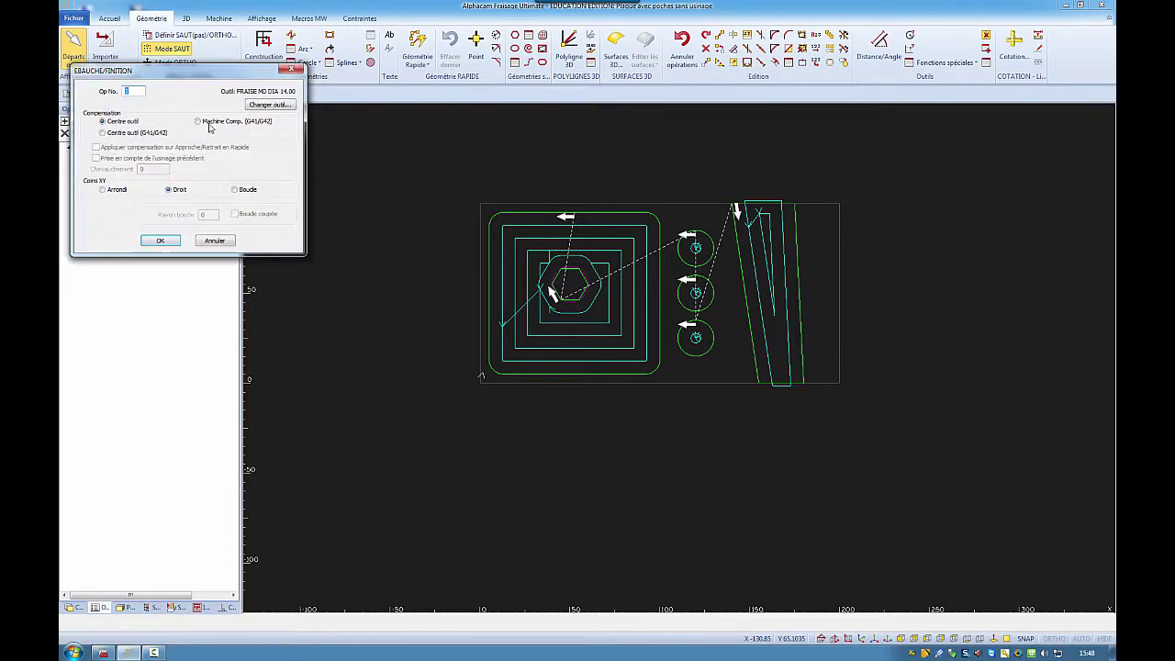
Set the additional pass to machine compensation (G41/G42) and accept its Z levels with a single pass at -5 depth.
left_click(199, 121)
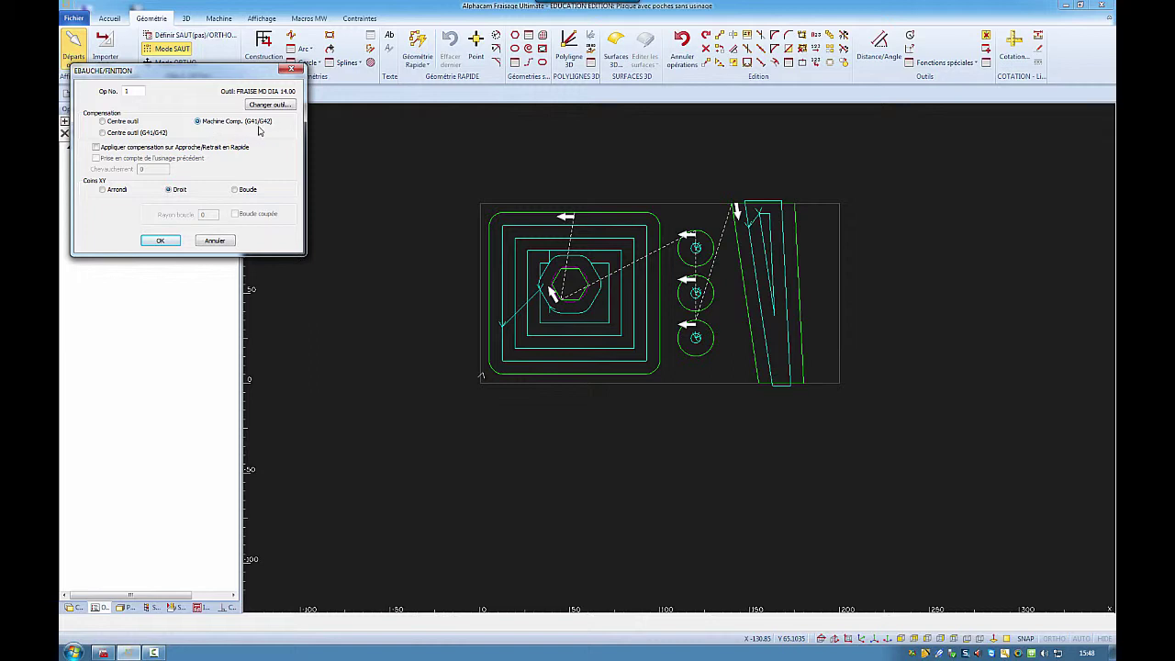
left_click(161, 241)
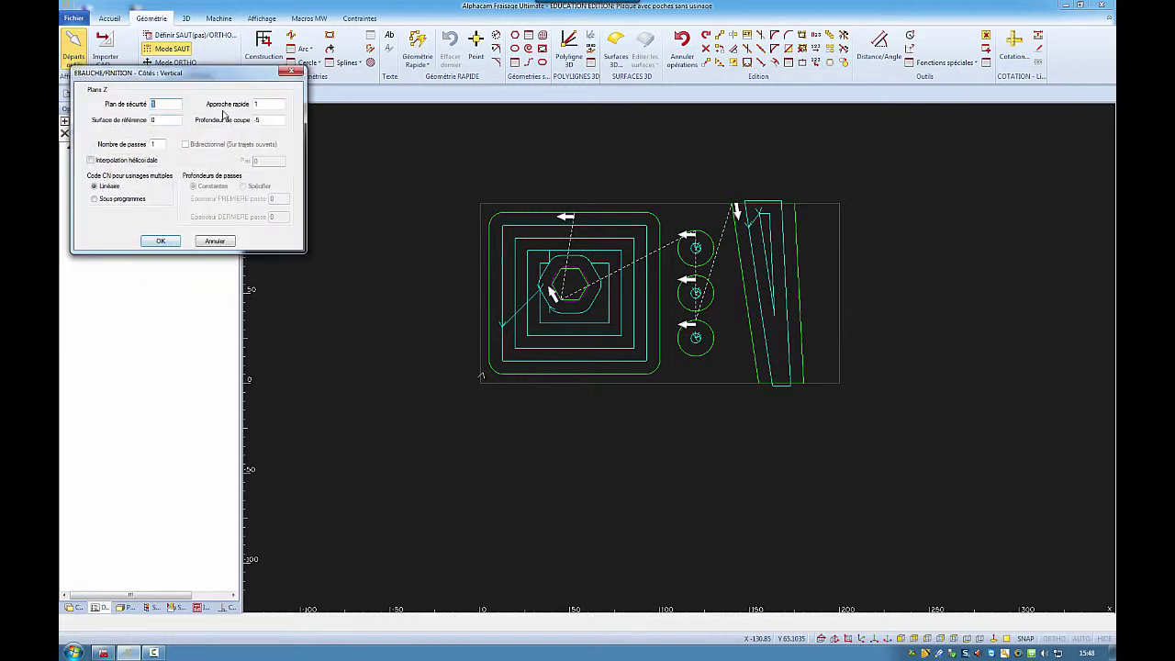
left_click(160, 240)
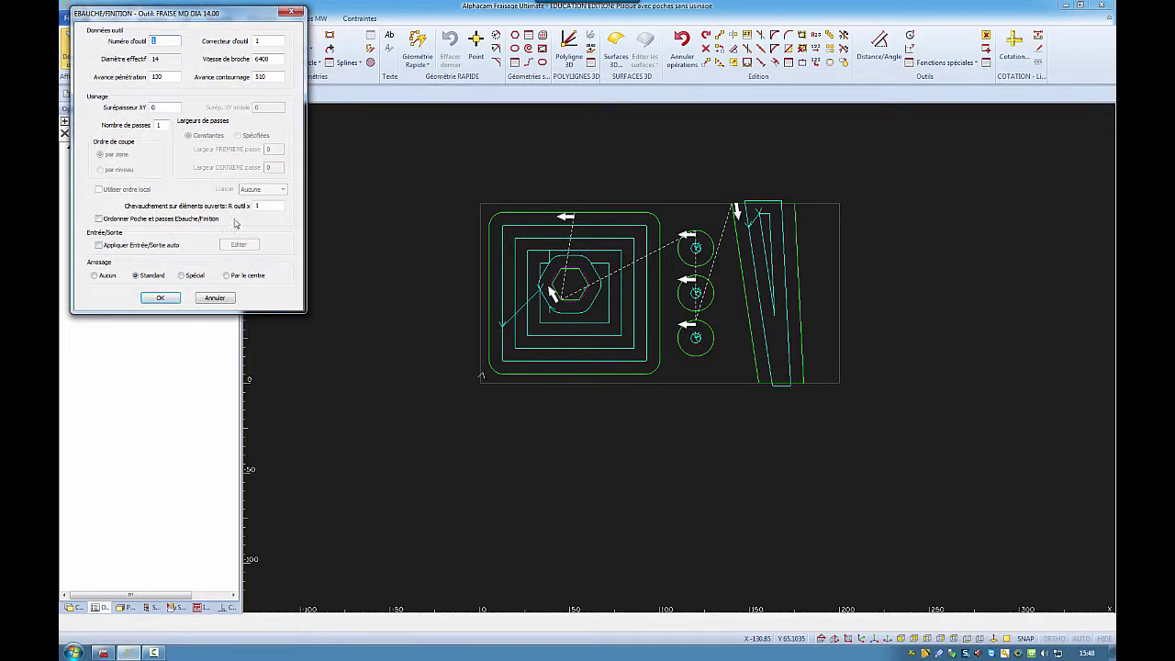
Apply automatic line/arc lead-in and lead-out to the finishing pass, using automatically linked entry/exit and an overlap of 2.
left_click(105, 247)
left_click(235, 246)
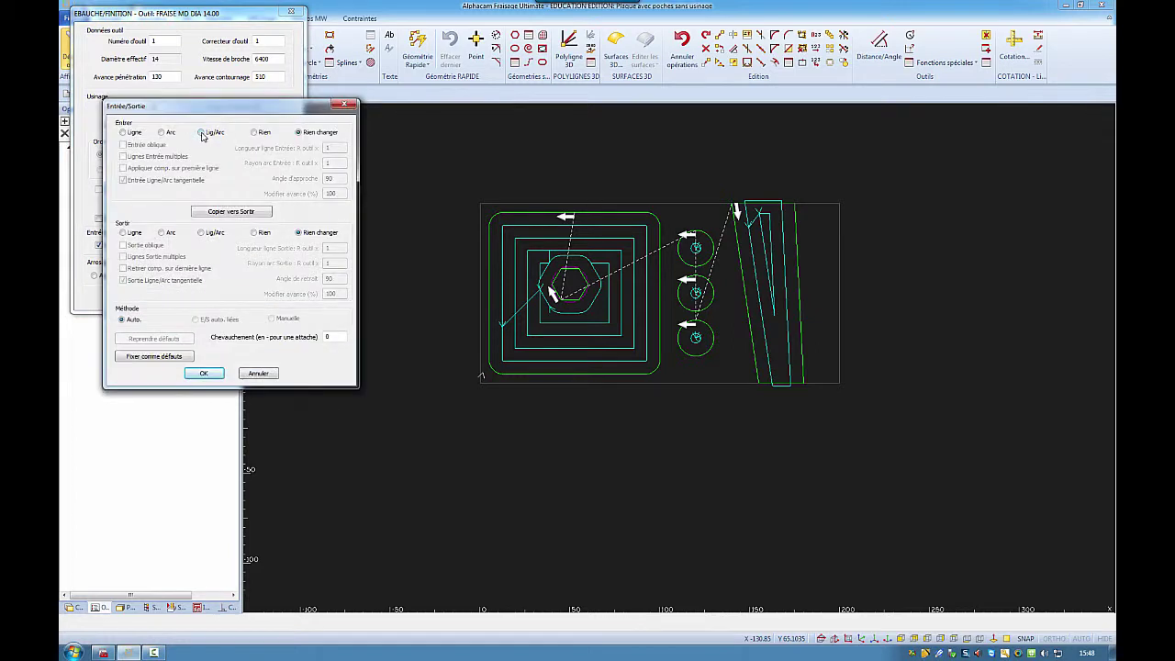
left_click(201, 132)
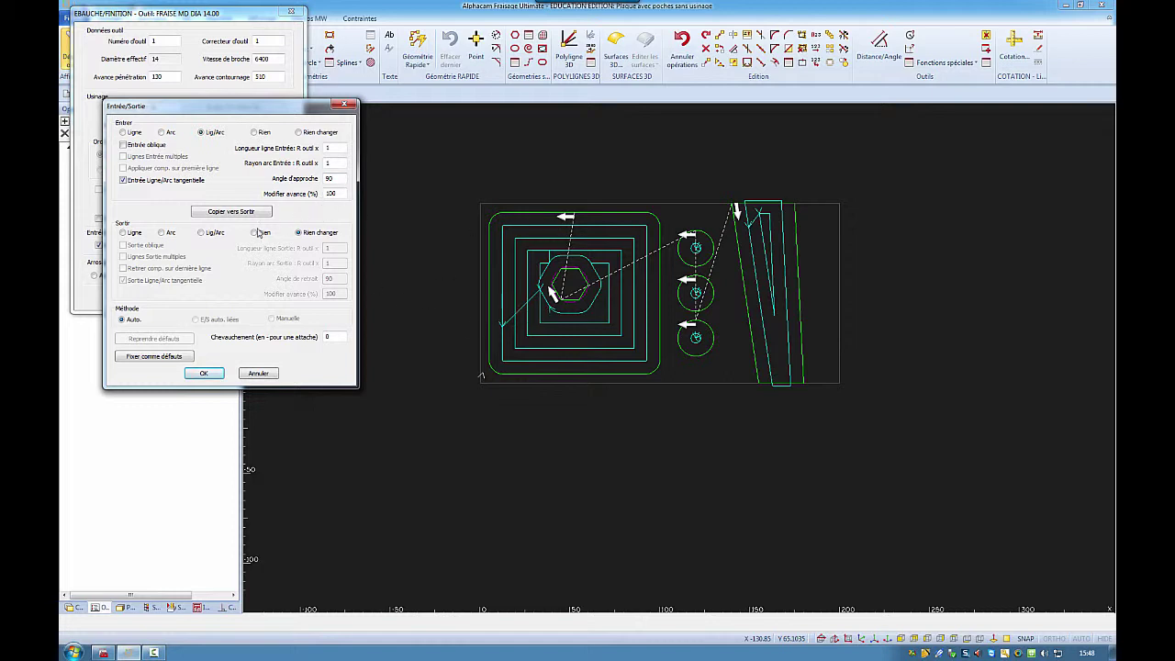
left_click(202, 233)
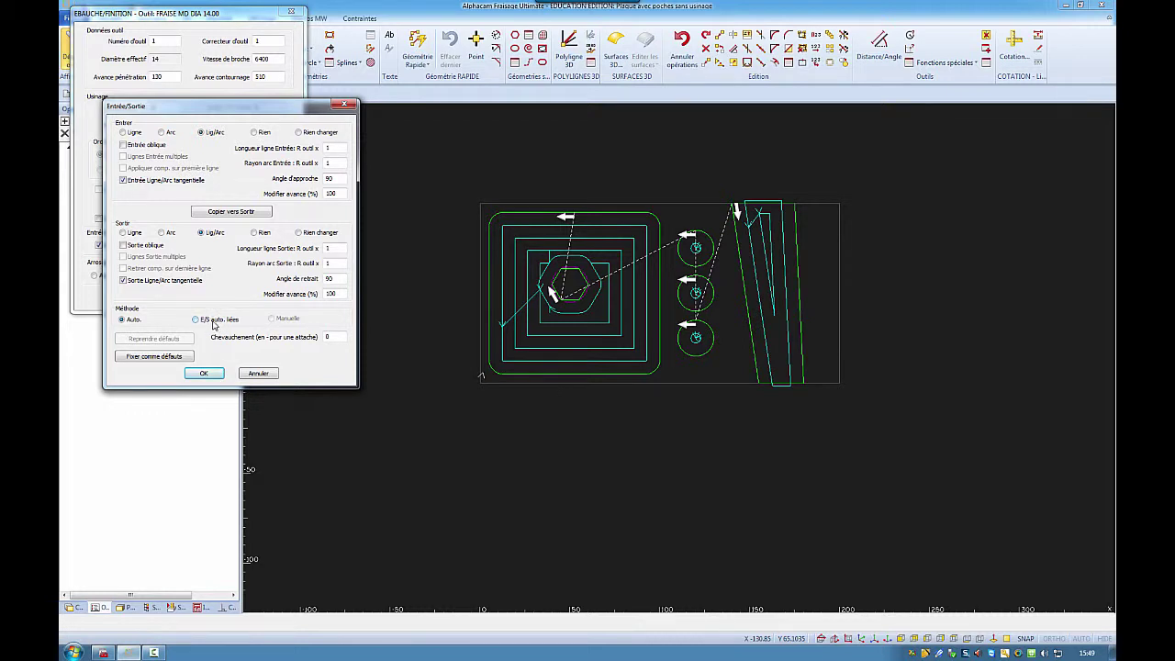
left_click(216, 326)
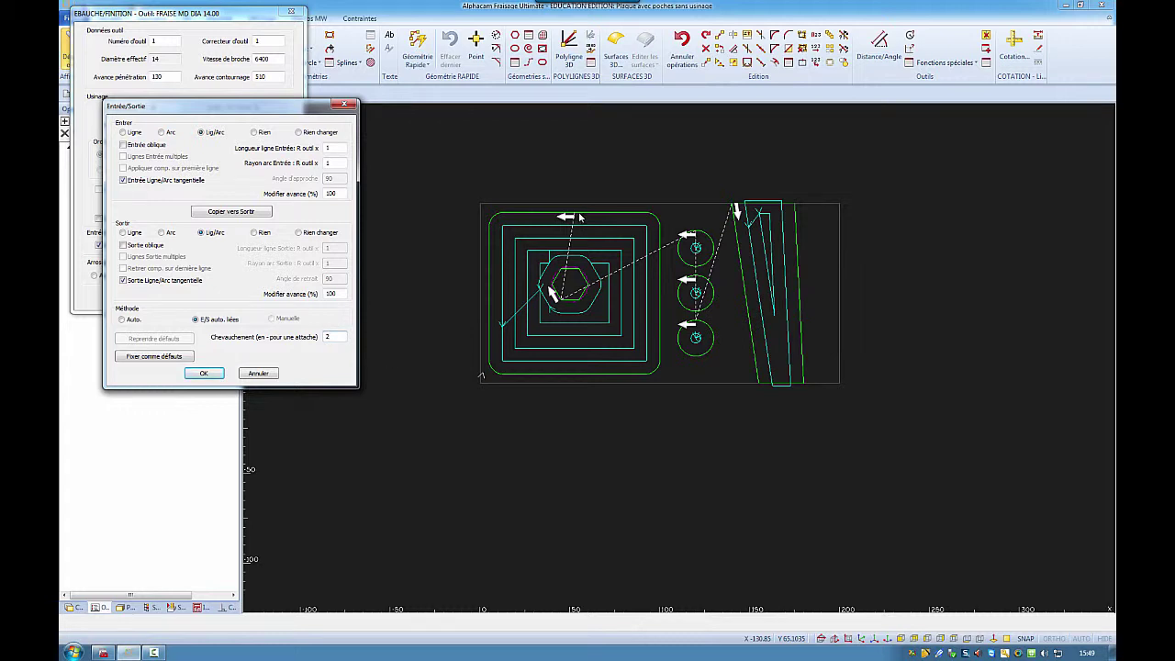
left_click(204, 373)
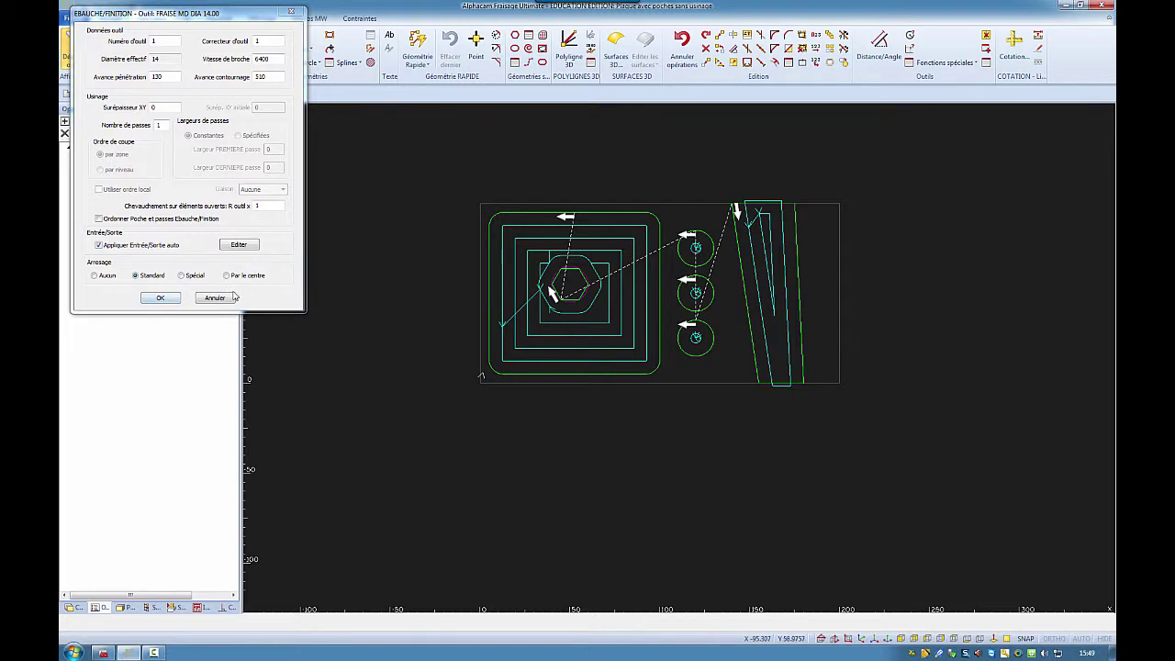
left_click(161, 299)
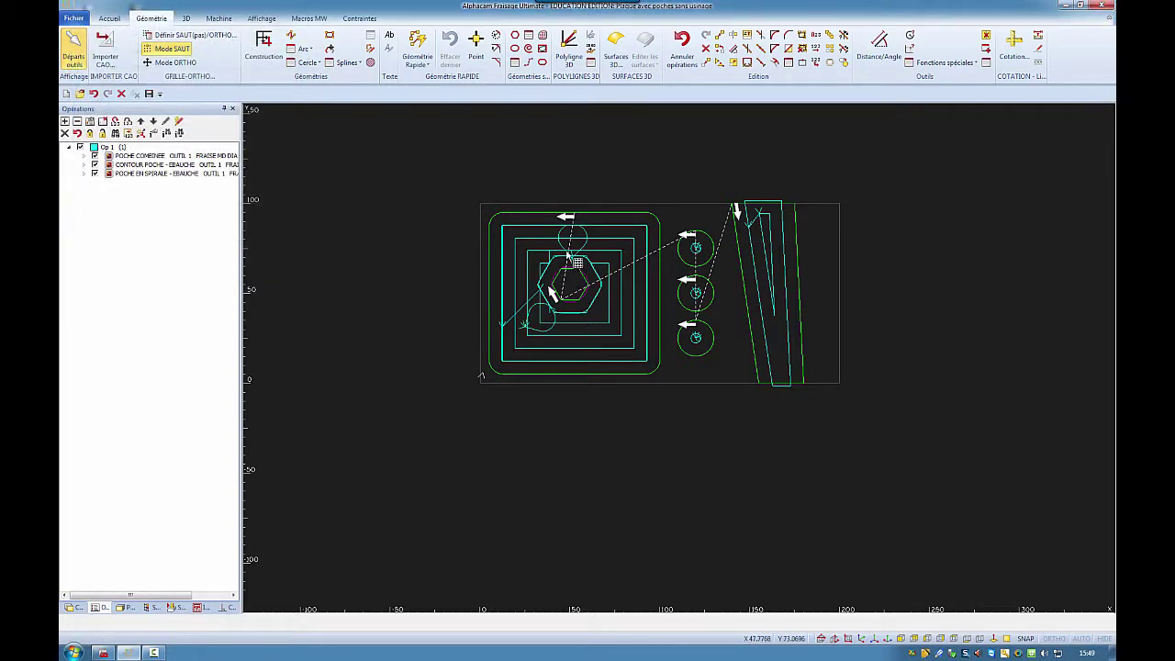
Inspect the finishing toolpaths around the pocket and hexagon, run the solid simulation at reduced speed, and close the simulated solid.
scroll(571, 237, "up", 5)
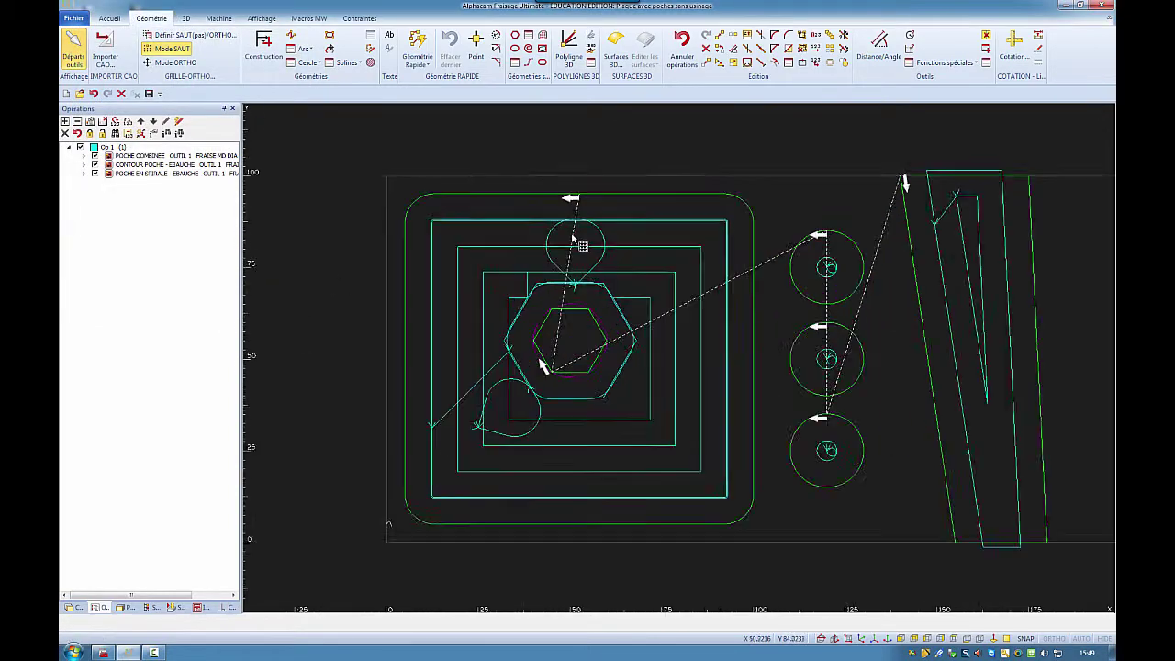
scroll(571, 232, "down", 2)
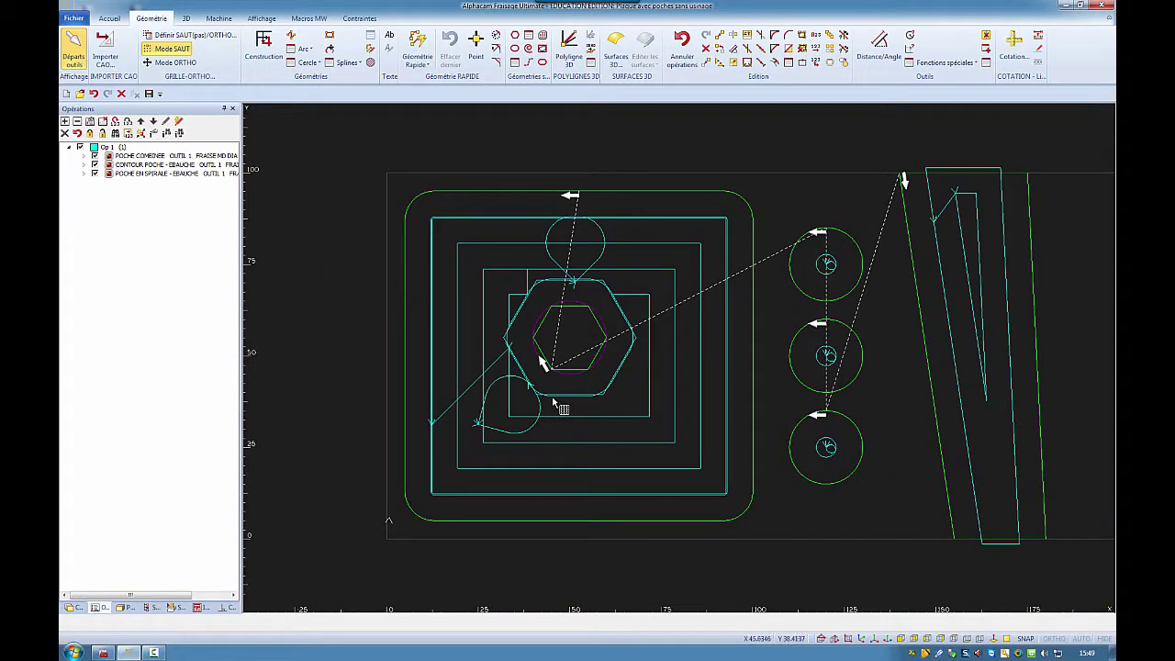
scroll(551, 223, "up", 2)
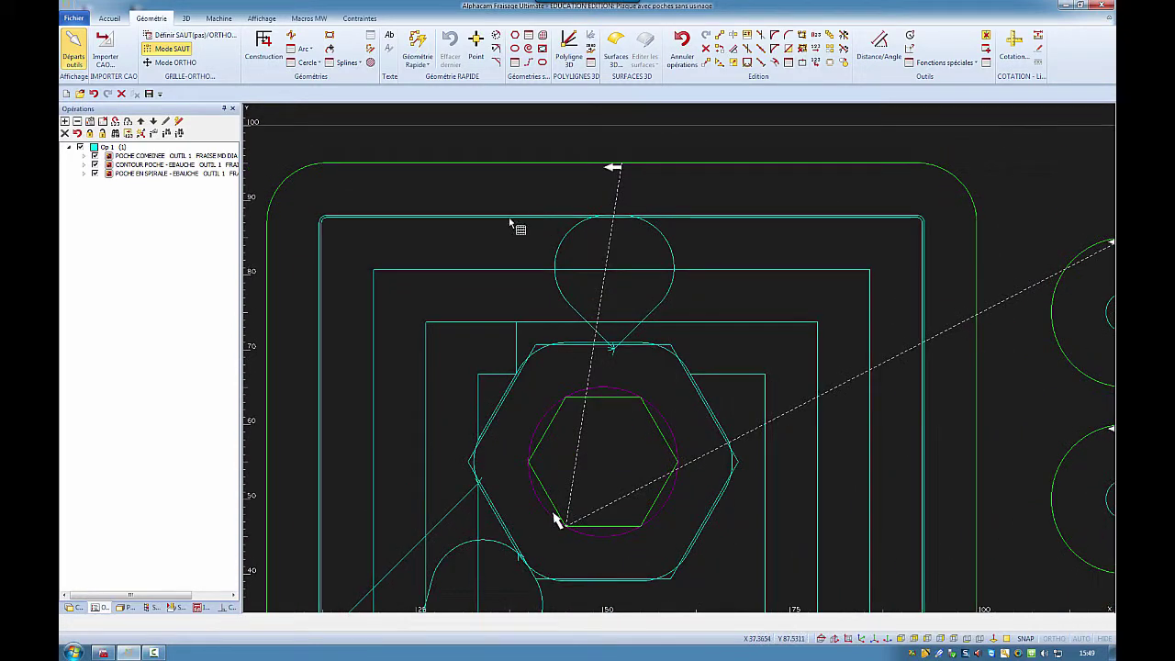
scroll(526, 220, "down", 2)
scroll(526, 220, "down", 1)
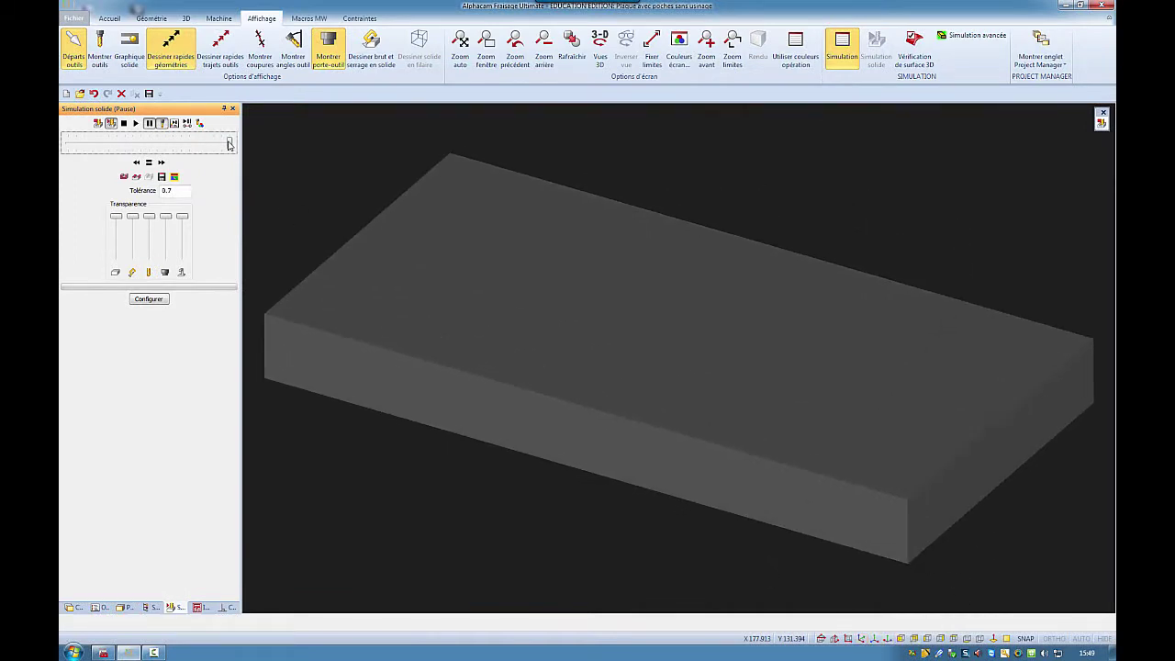
left_click_drag(229, 142, 190, 144)
left_click(135, 122)
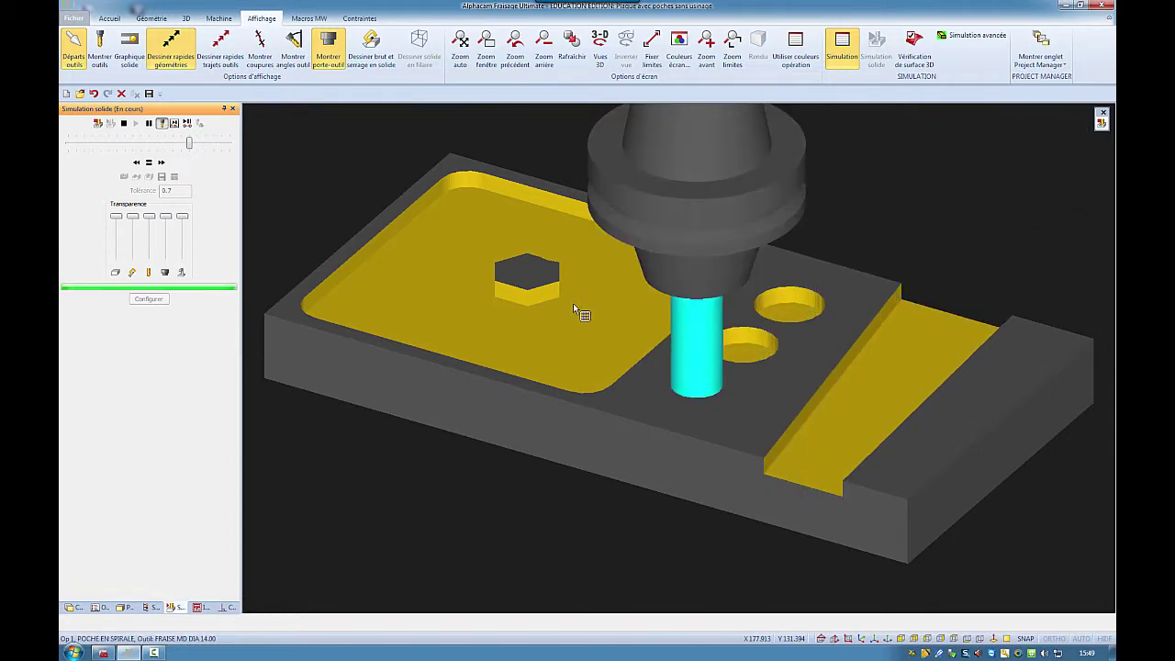
middle_click_drag(553, 286, 556, 211)
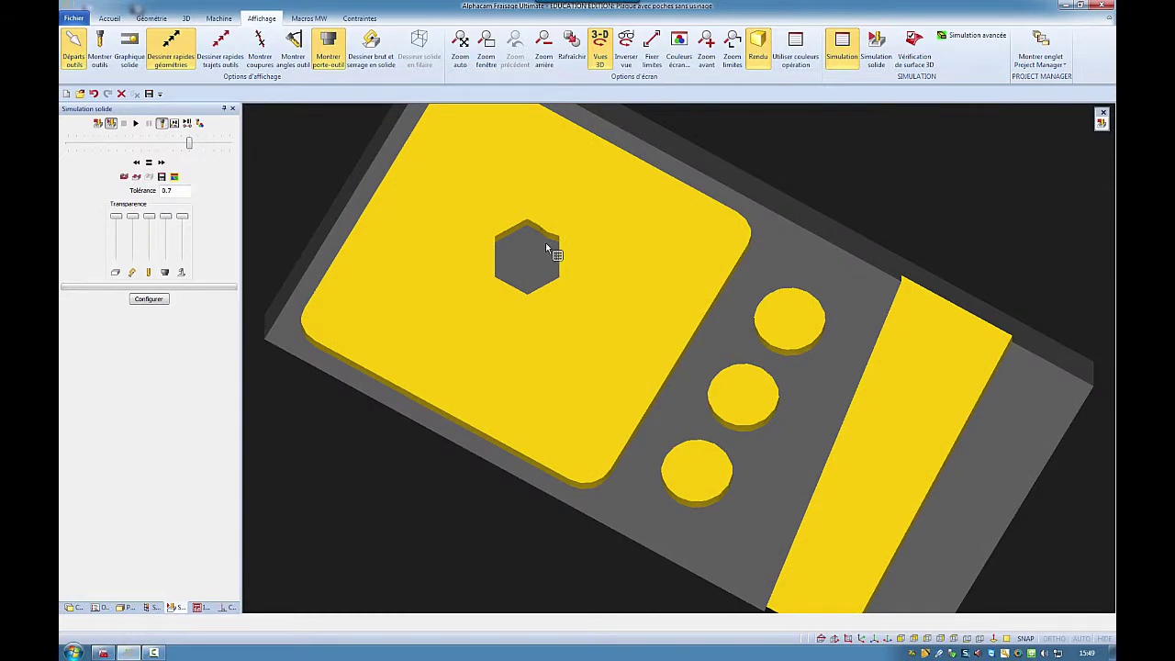
left_click(1103, 113)
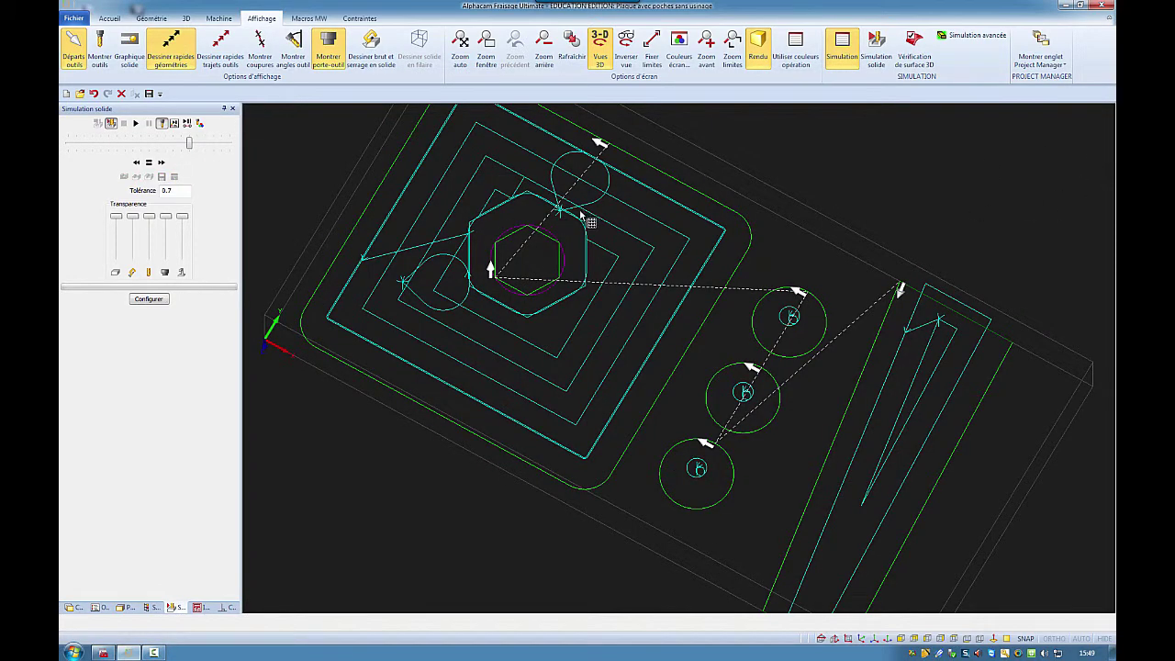
Edit the combined pocket's finishing pass, setting the lead-in arc radius factor to 0.75 and copying the lead-in settings to the lead-out.
scroll(588, 218, "up", 2)
left_click(820, 638)
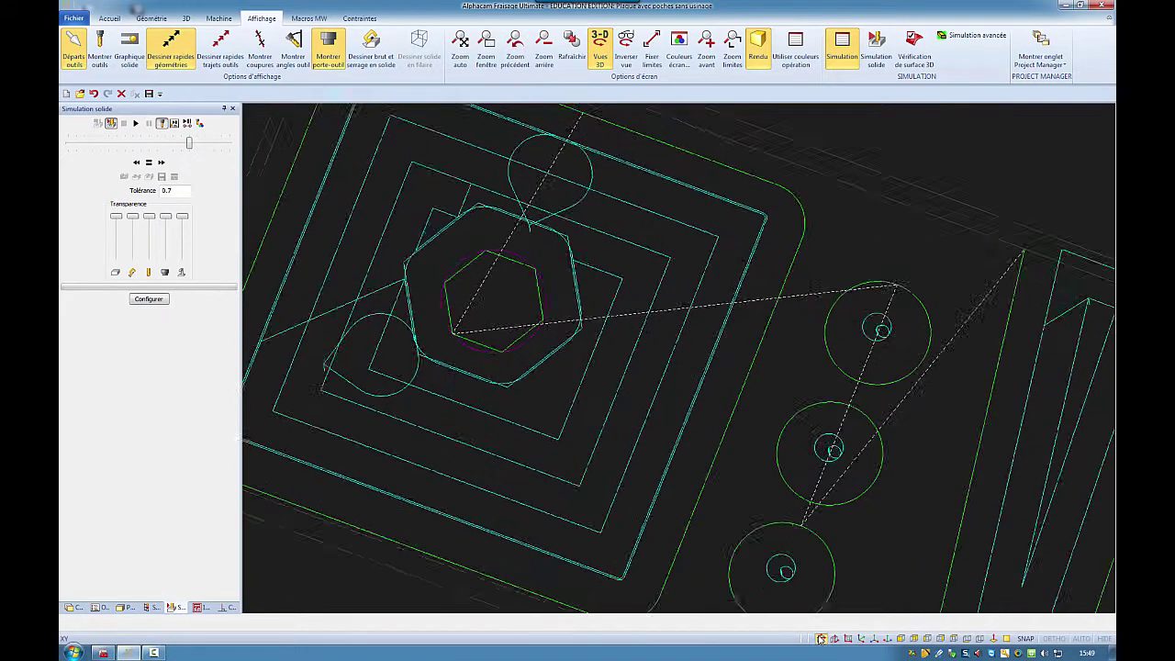
scroll(500, 287, "up", 3)
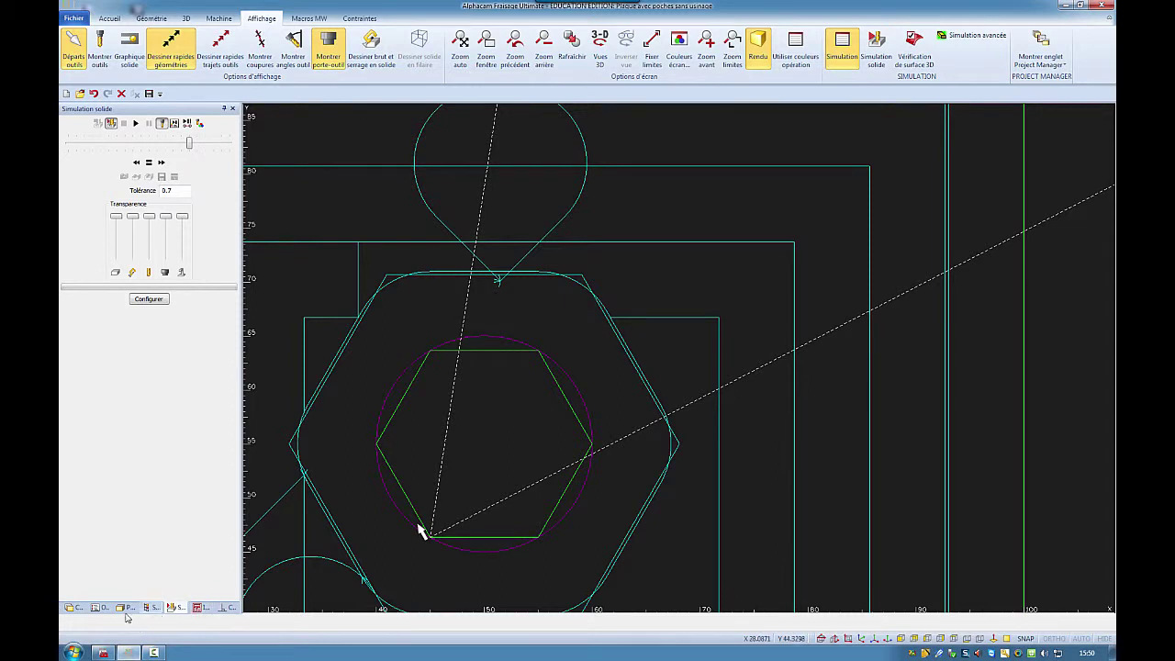
left_click(97, 607)
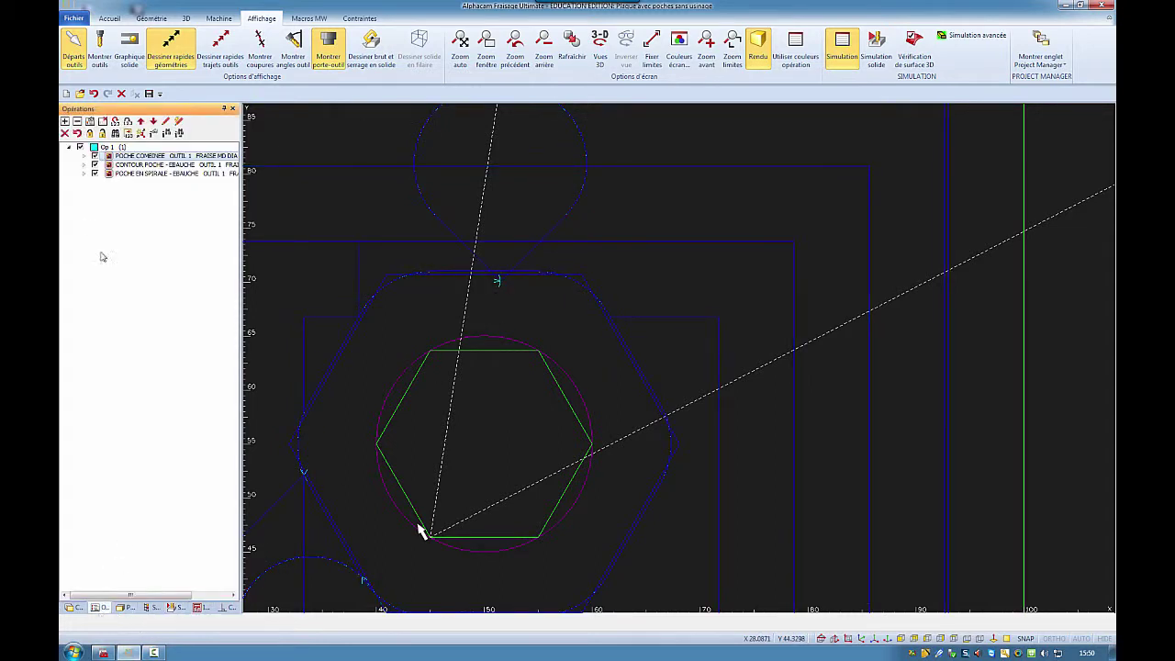
right_click(149, 160)
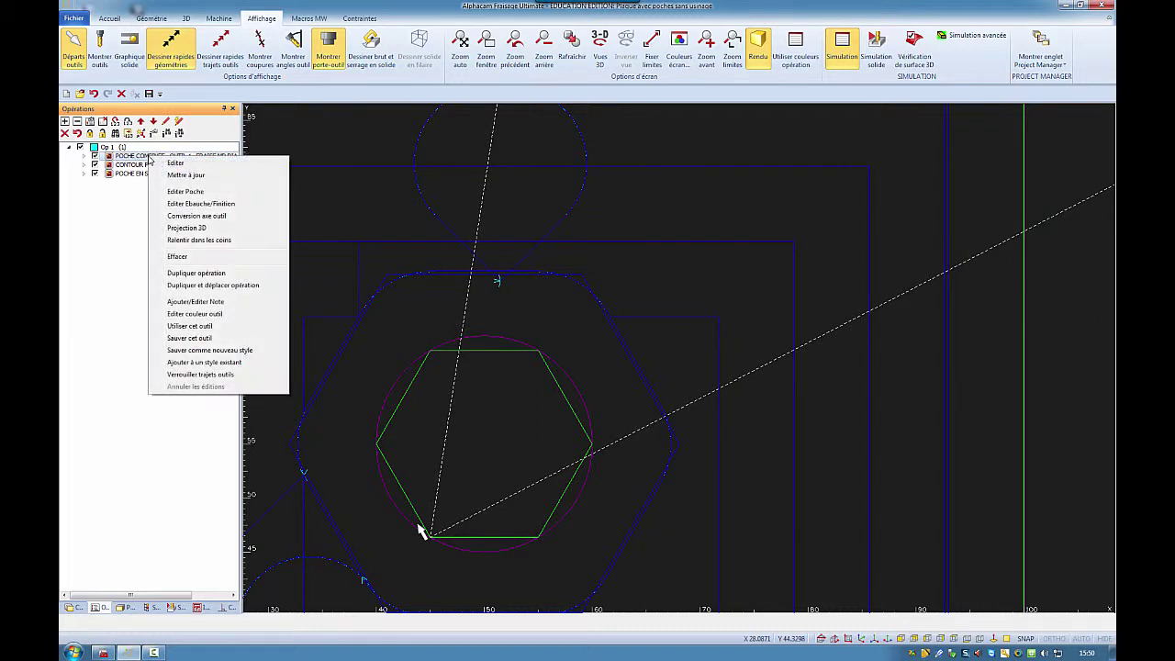
left_click(213, 204)
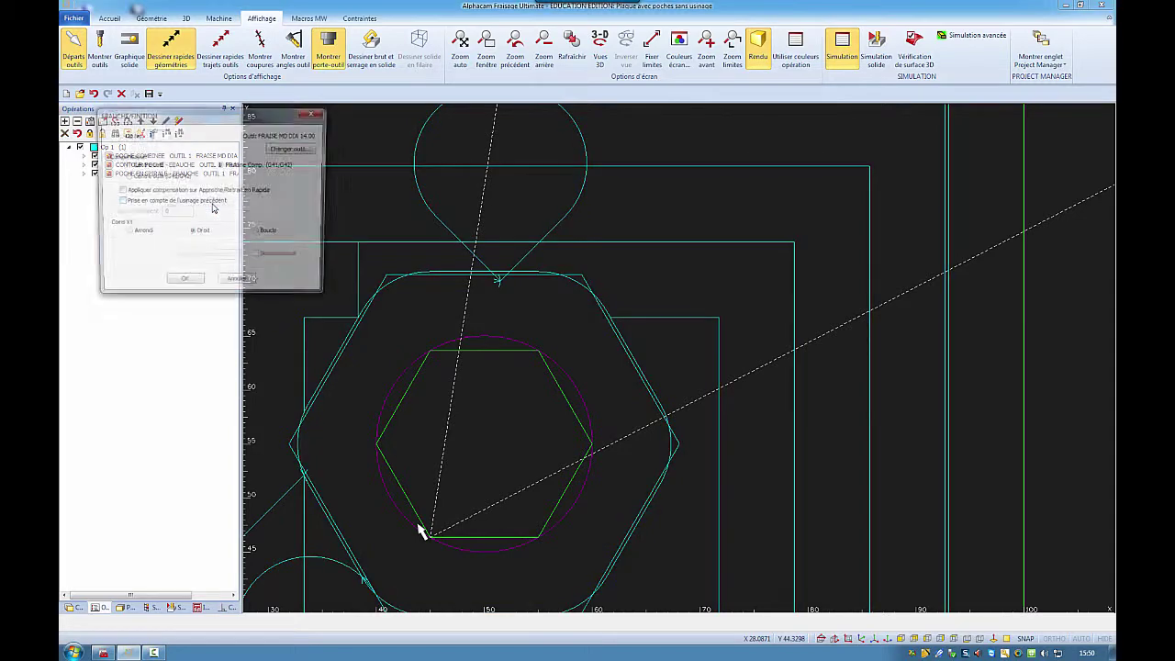
left_click(184, 283)
left_click(183, 284)
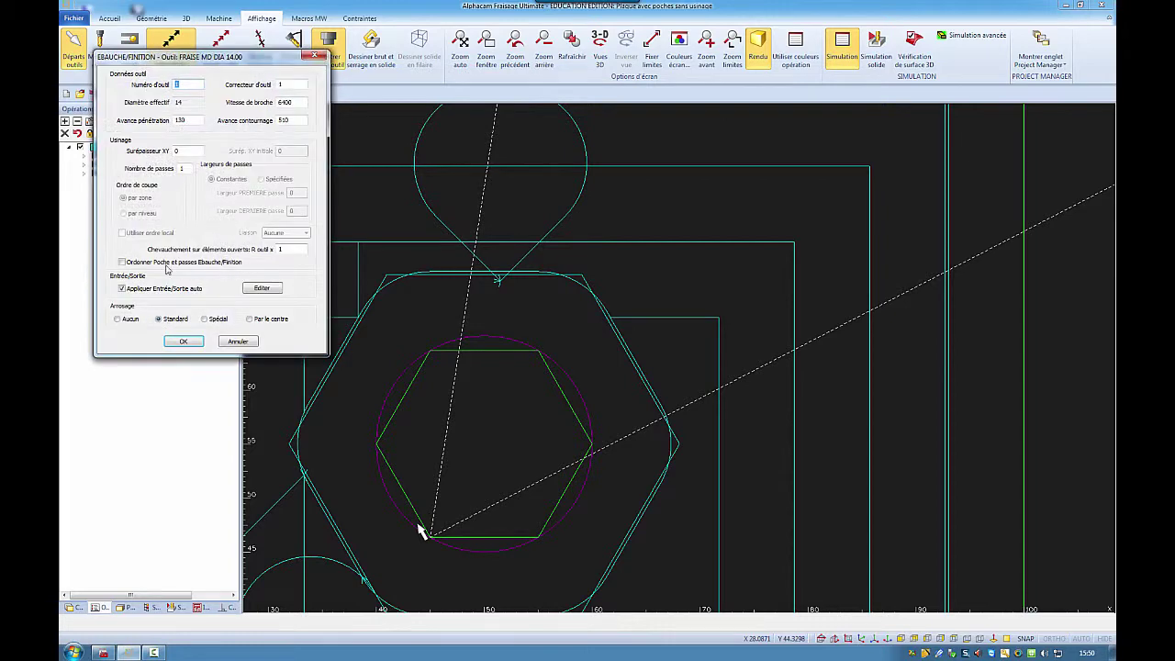
left_click(261, 290)
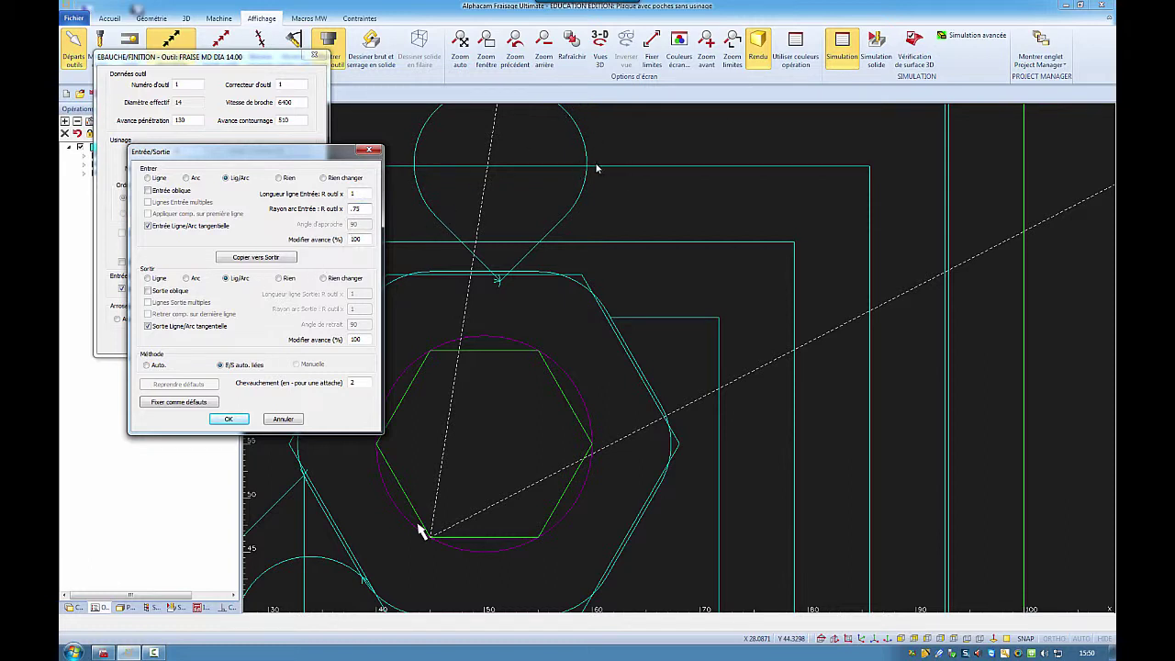
left_click(247, 258)
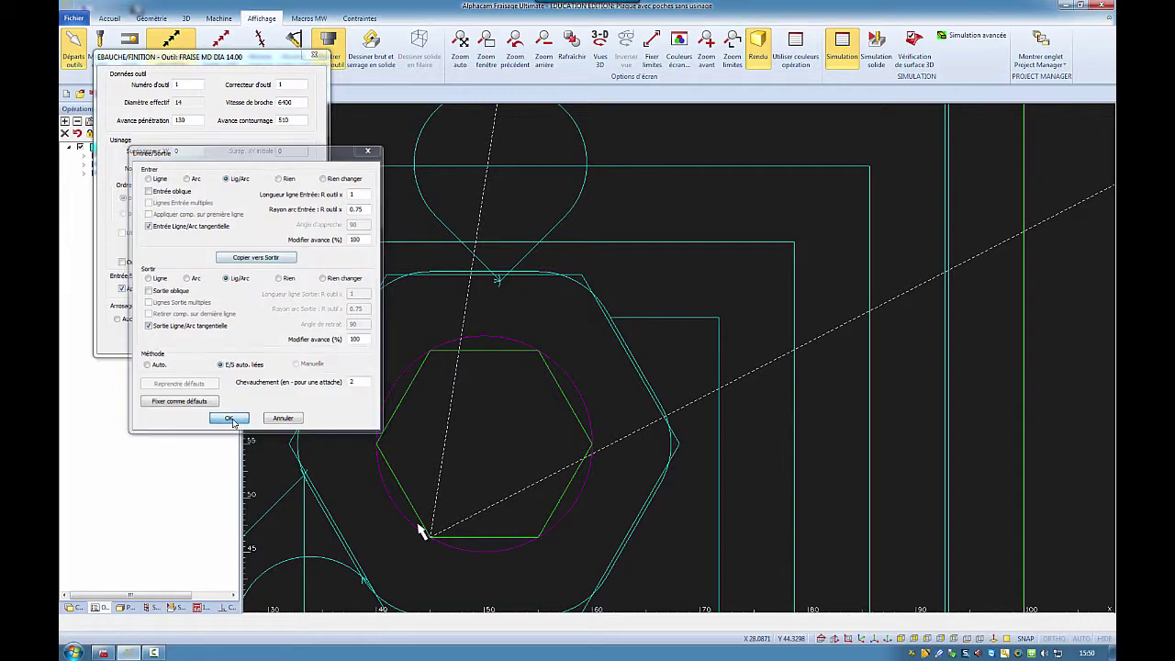
left_click(229, 419)
left_click(184, 341)
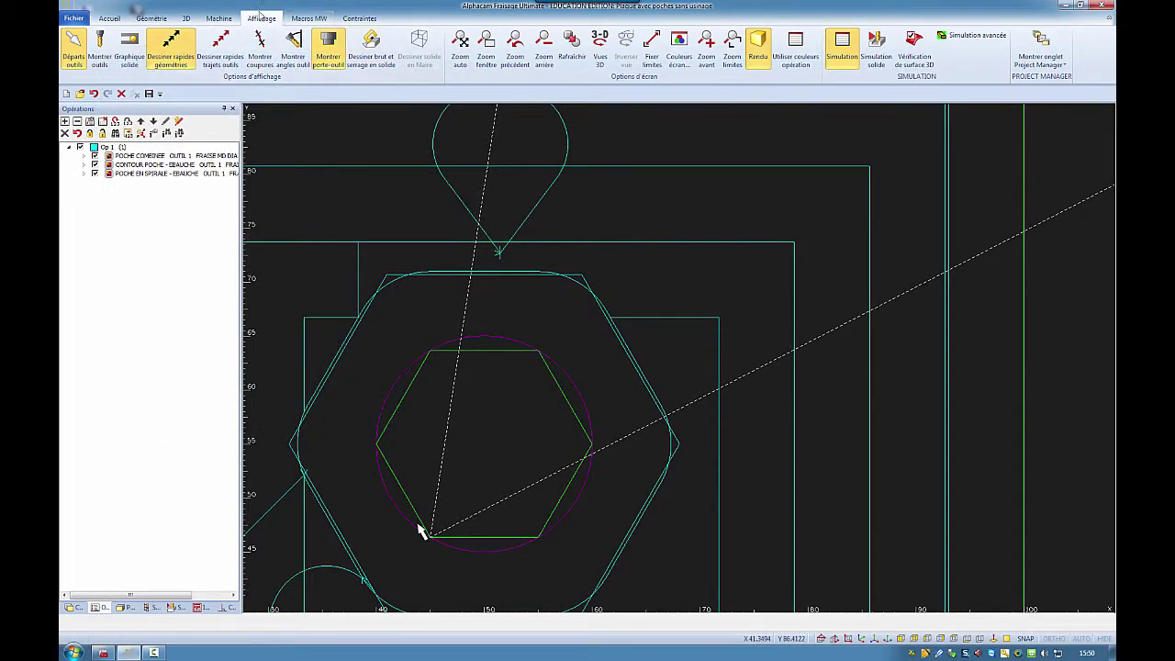
Run the solid simulation again at full speed in isometric view and examine the machined pockets from above.
left_click(876, 46)
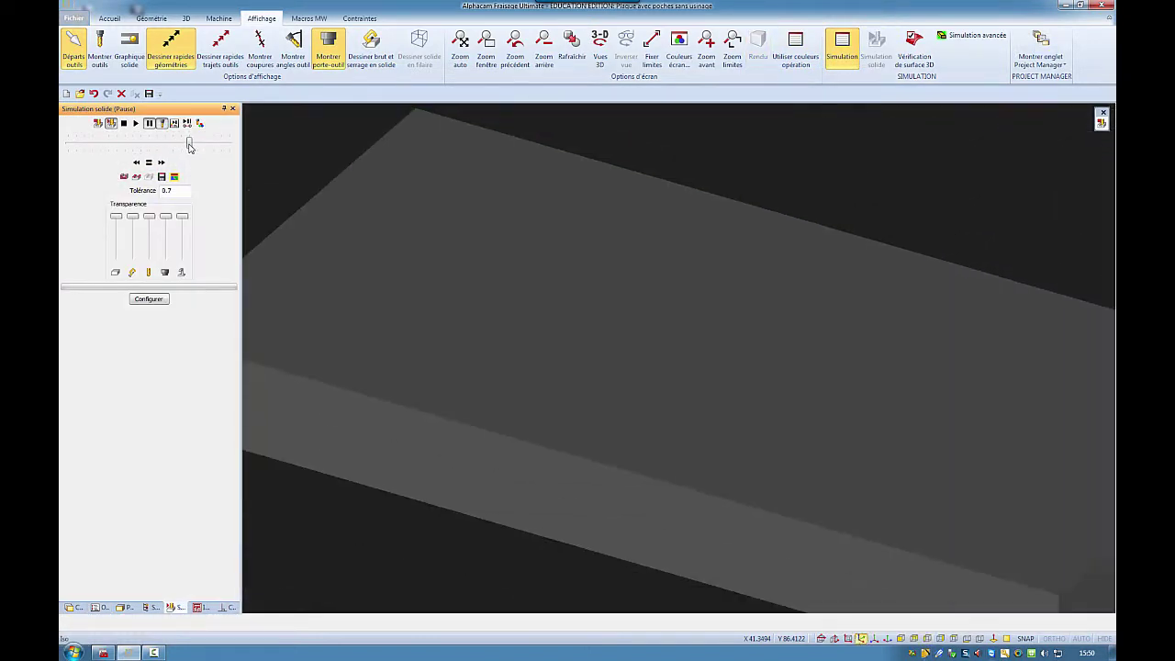
left_click(136, 123)
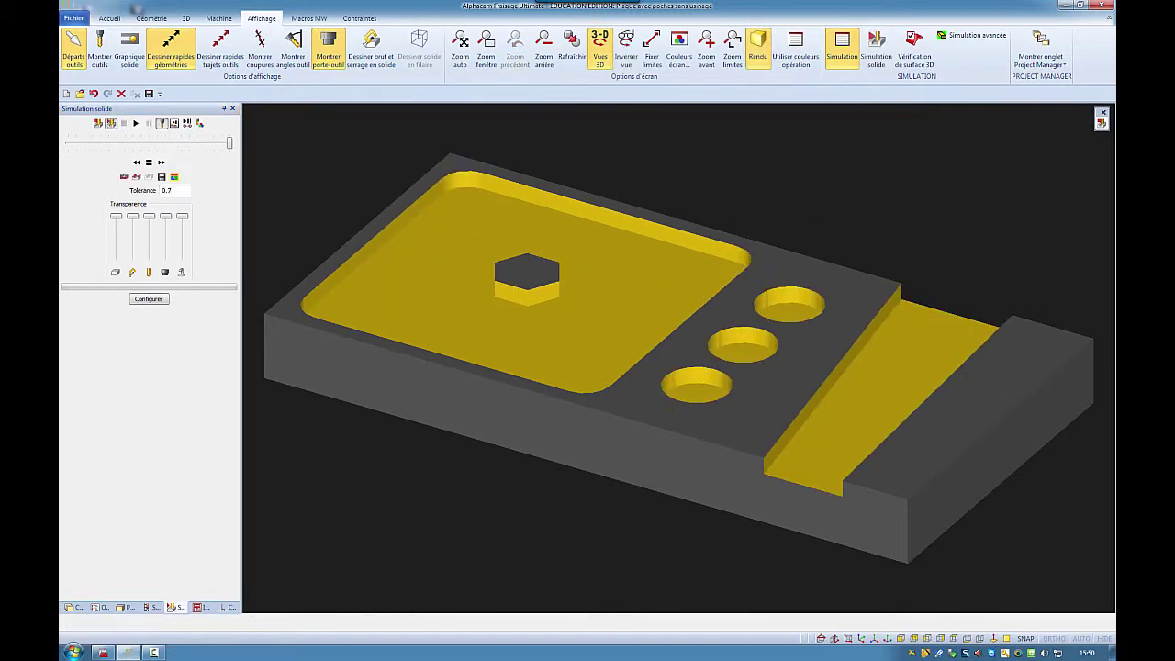
middle_click_drag(597, 267, 588, 299)
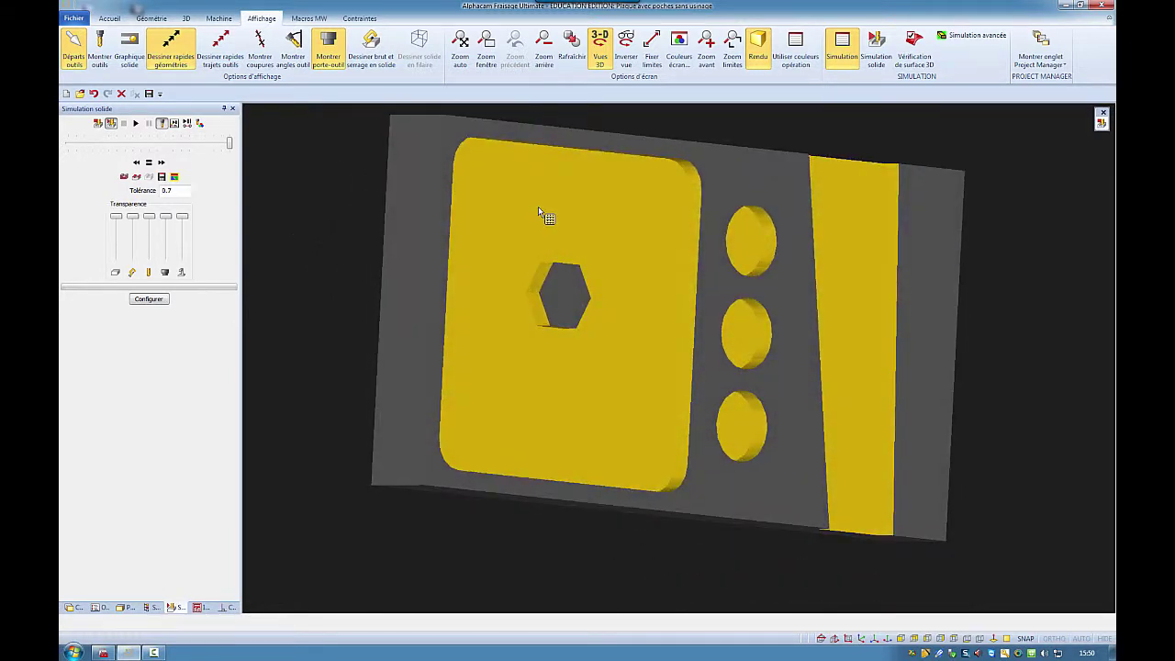
left_click(219, 18)
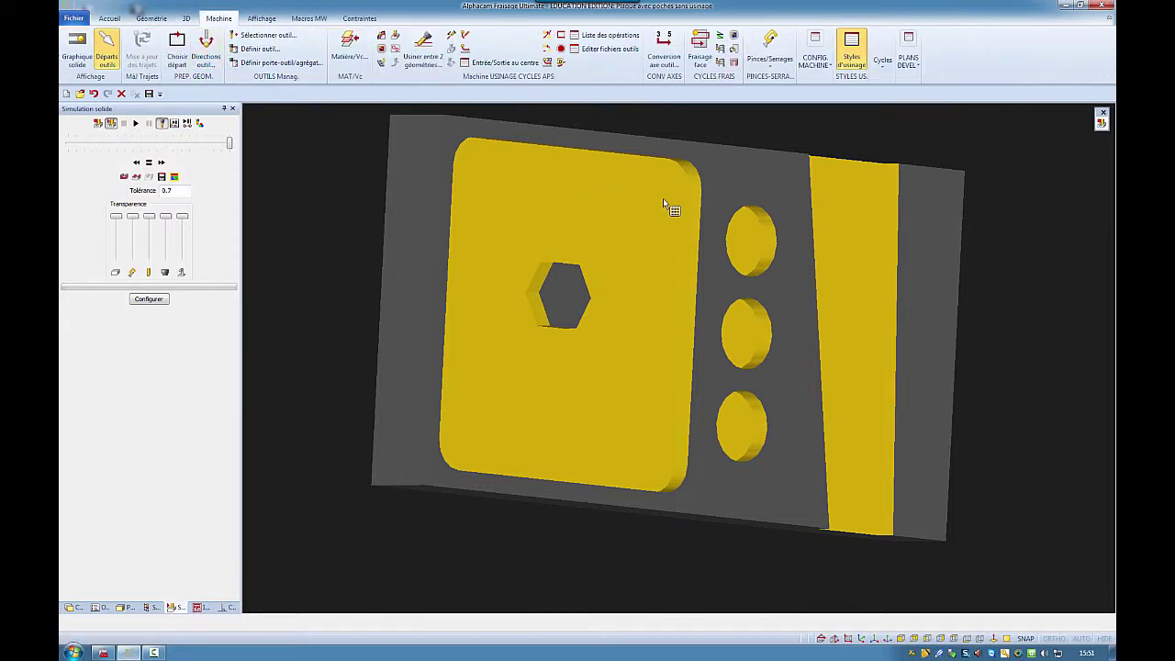